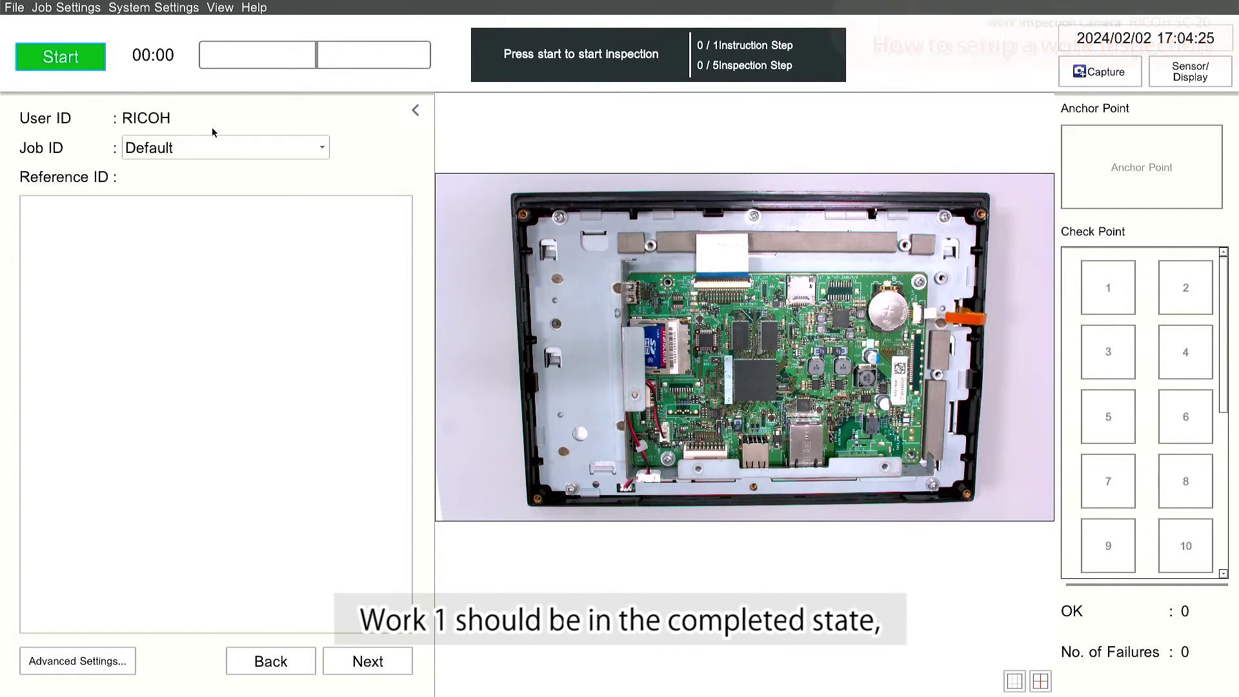
Step: Capture the completed Work 1 assembly and save the image as master5.png in /userdata/work/master/
click(1109, 75)
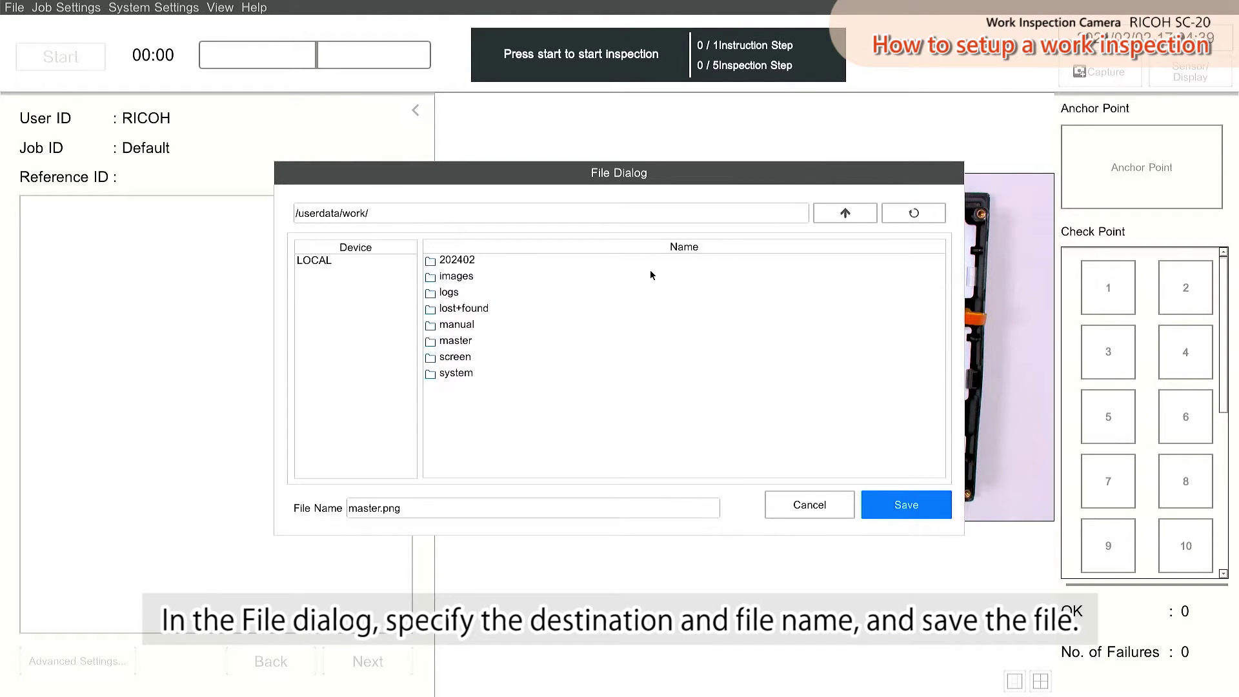
double_click(466, 342)
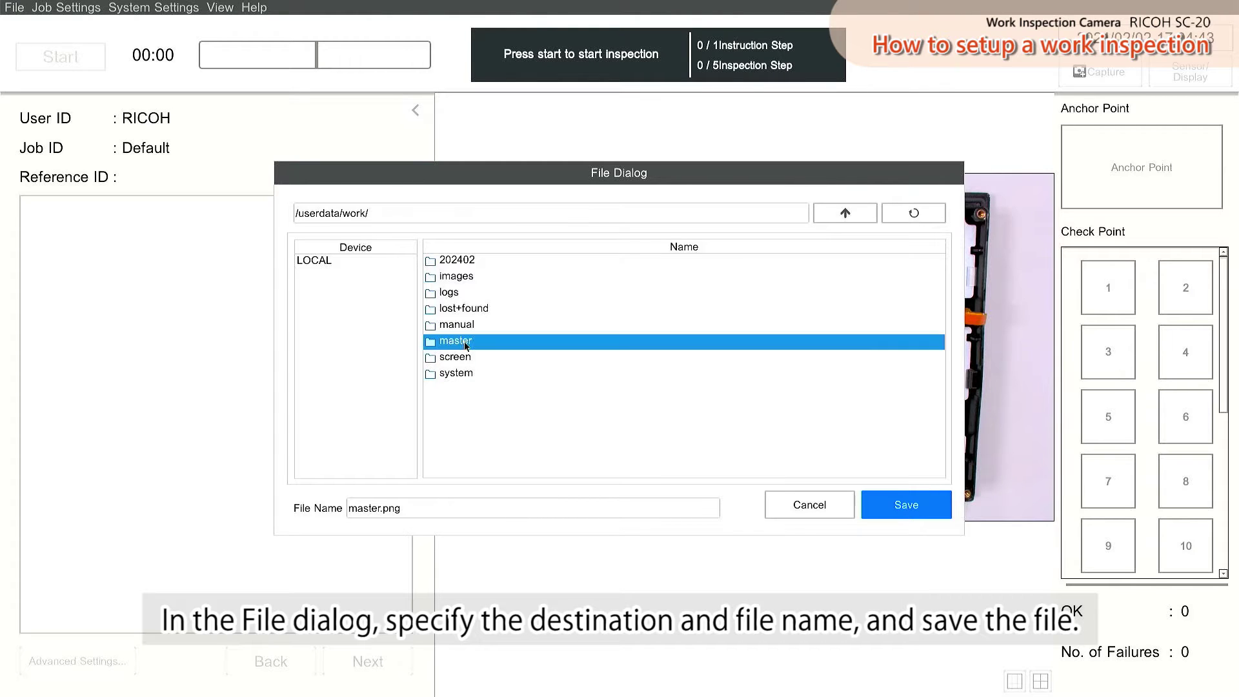
click(381, 509)
text(5)
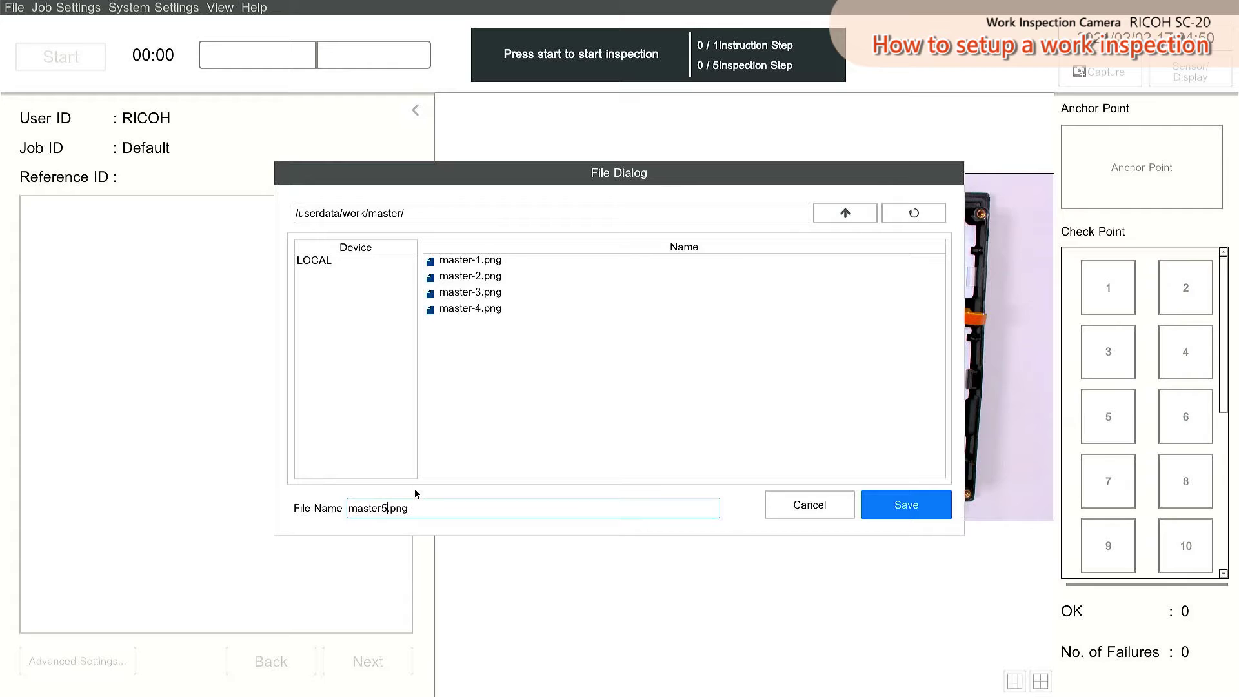
click(893, 511)
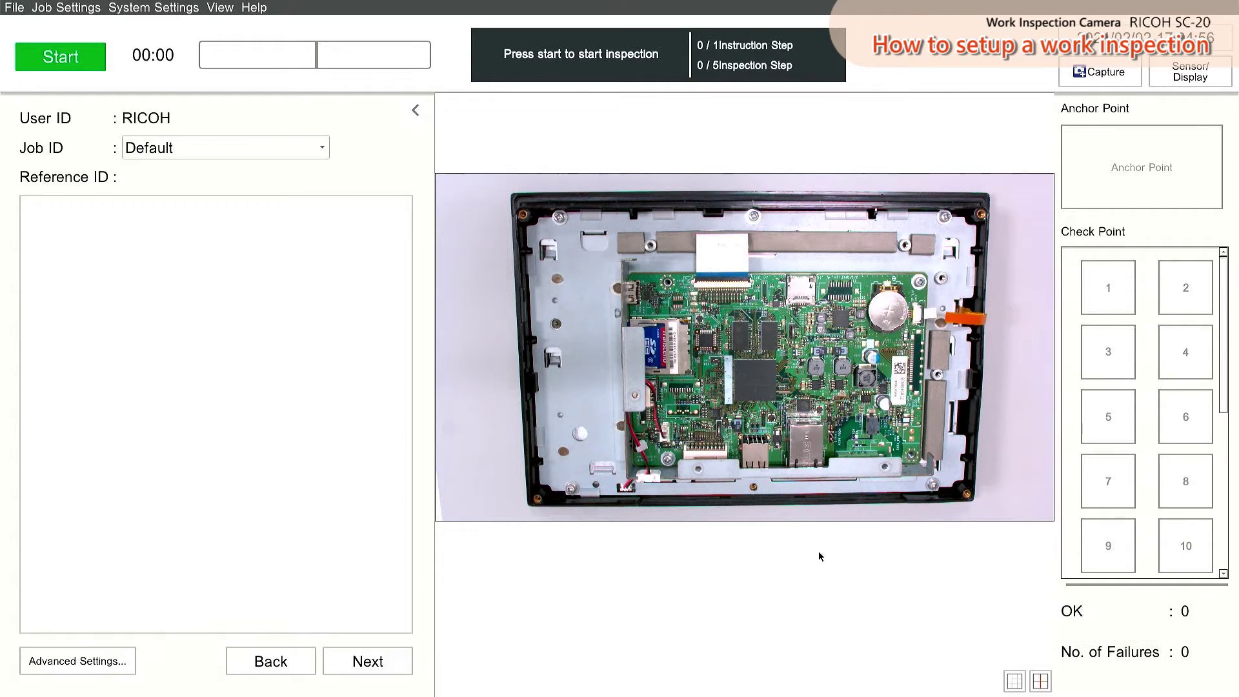
Step: Examine the Work_1, Work_2 and Work_3 instruction steps of the panel-PC_demo job in the Job ID settings
click(64, 7)
click(66, 23)
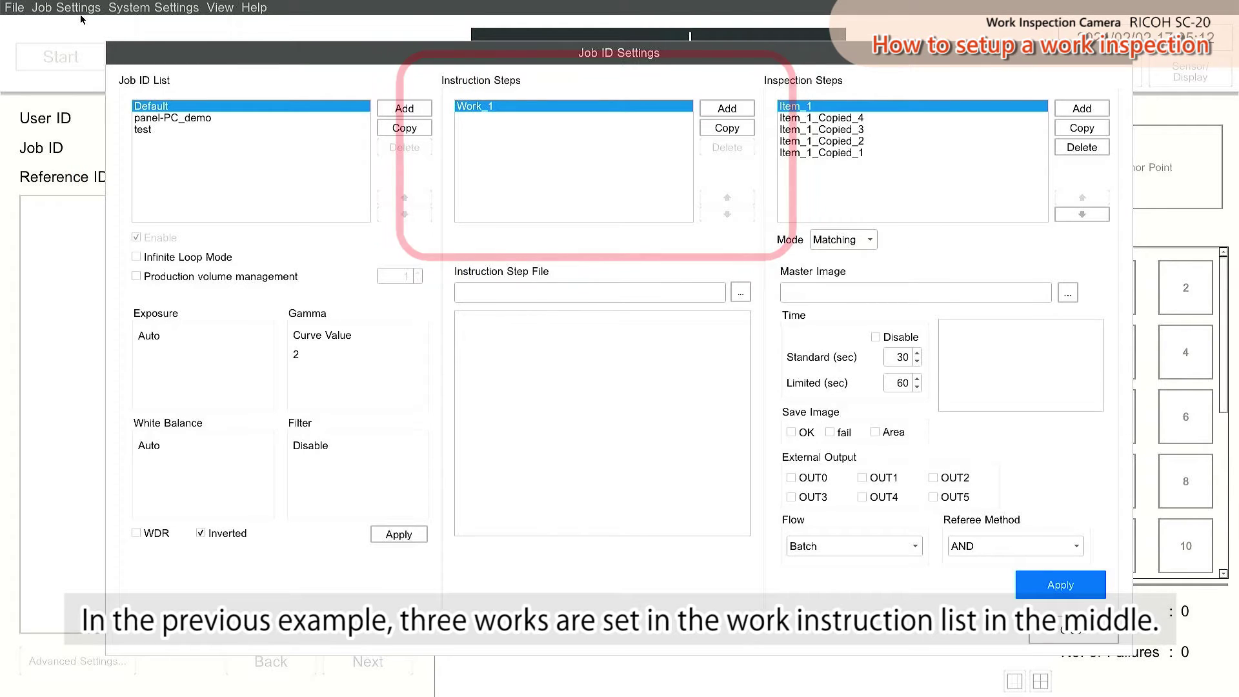
click(175, 119)
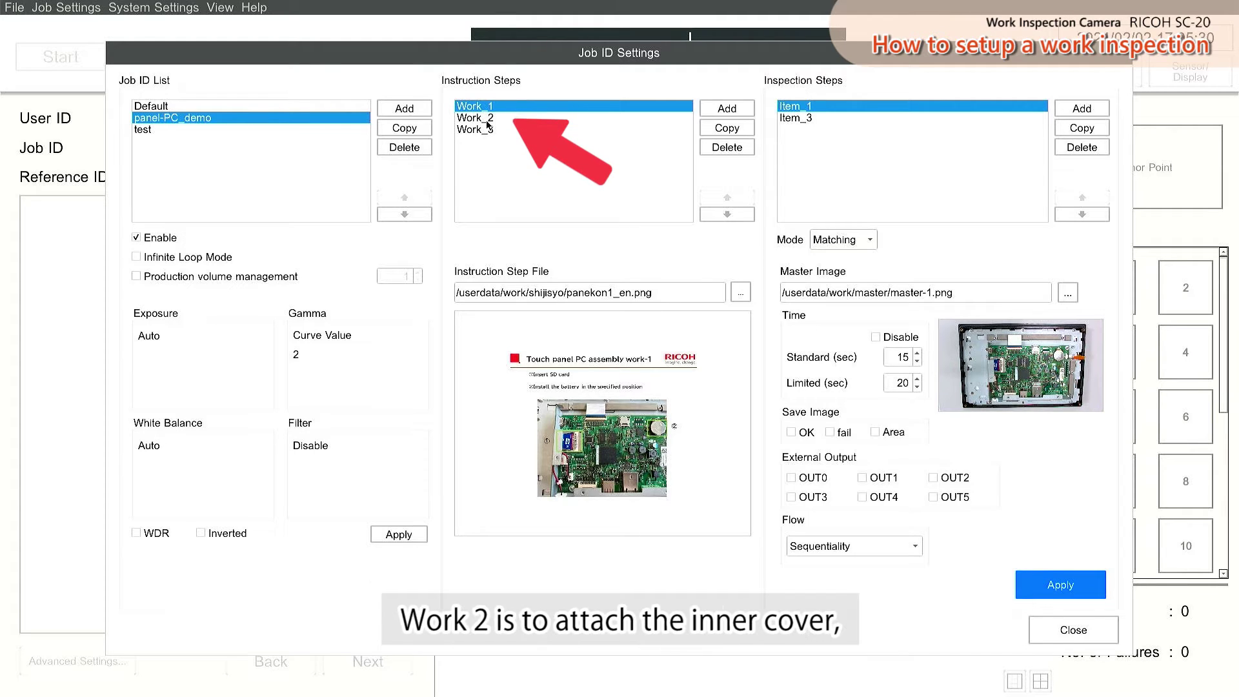
click(488, 123)
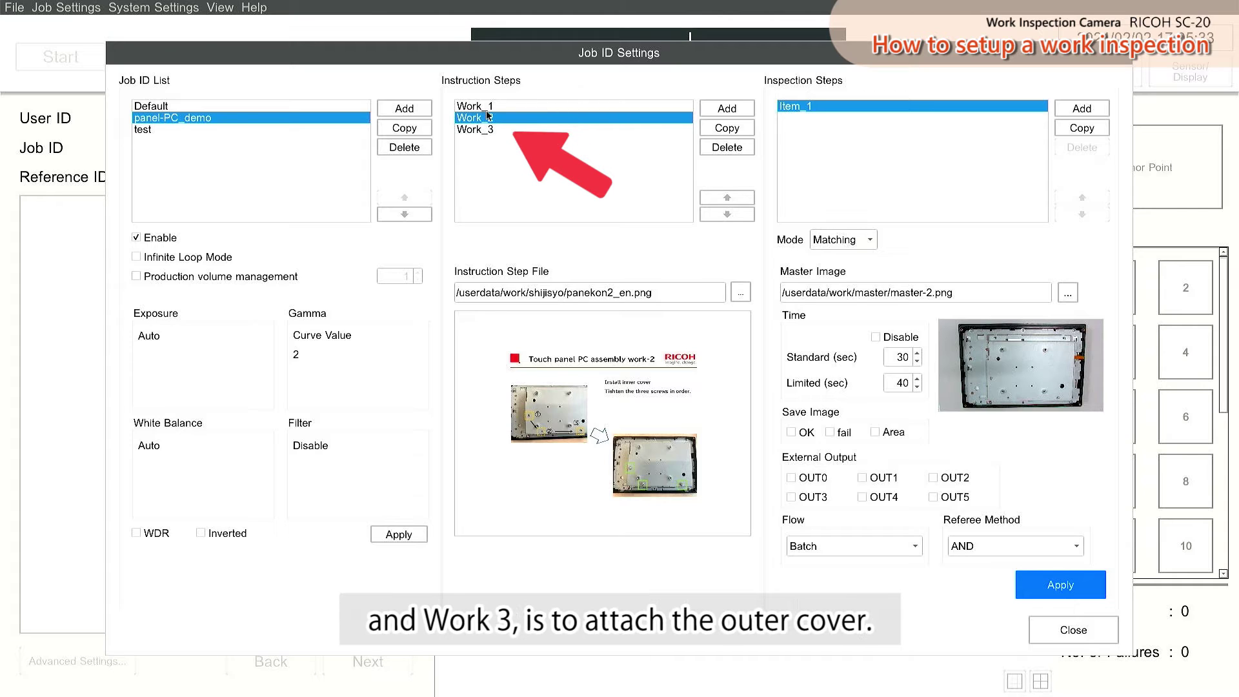
click(486, 131)
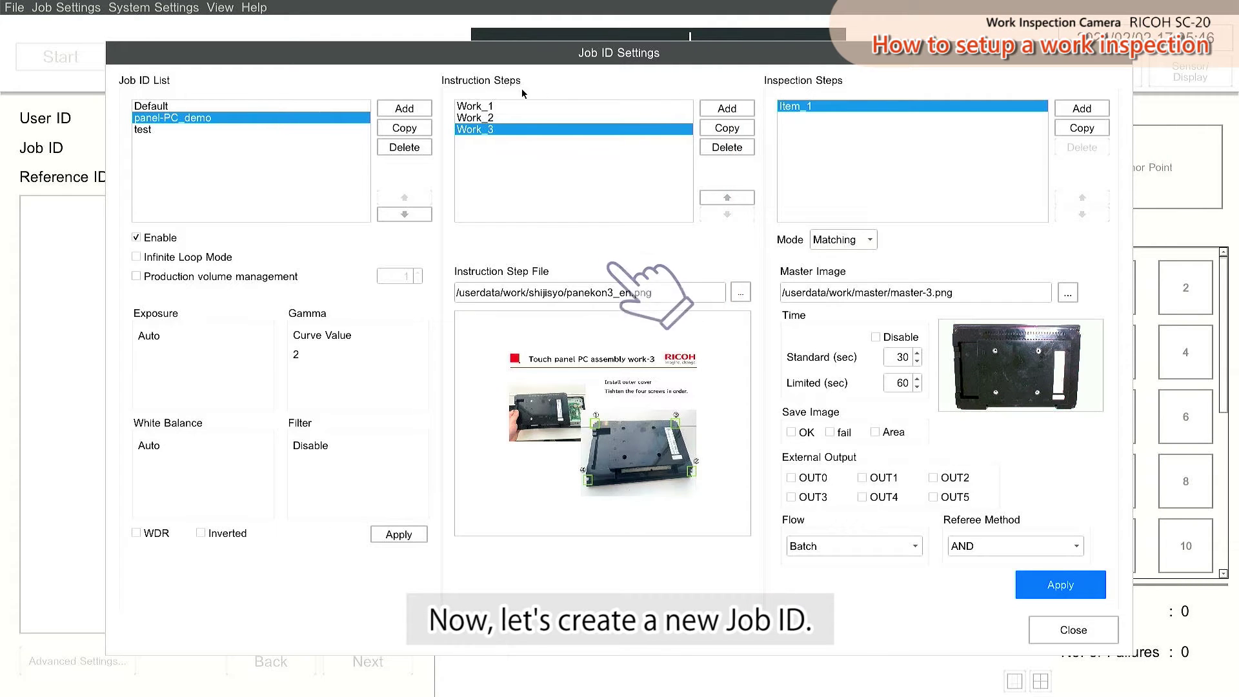
Step: Add a new Job ID named demo1
click(404, 108)
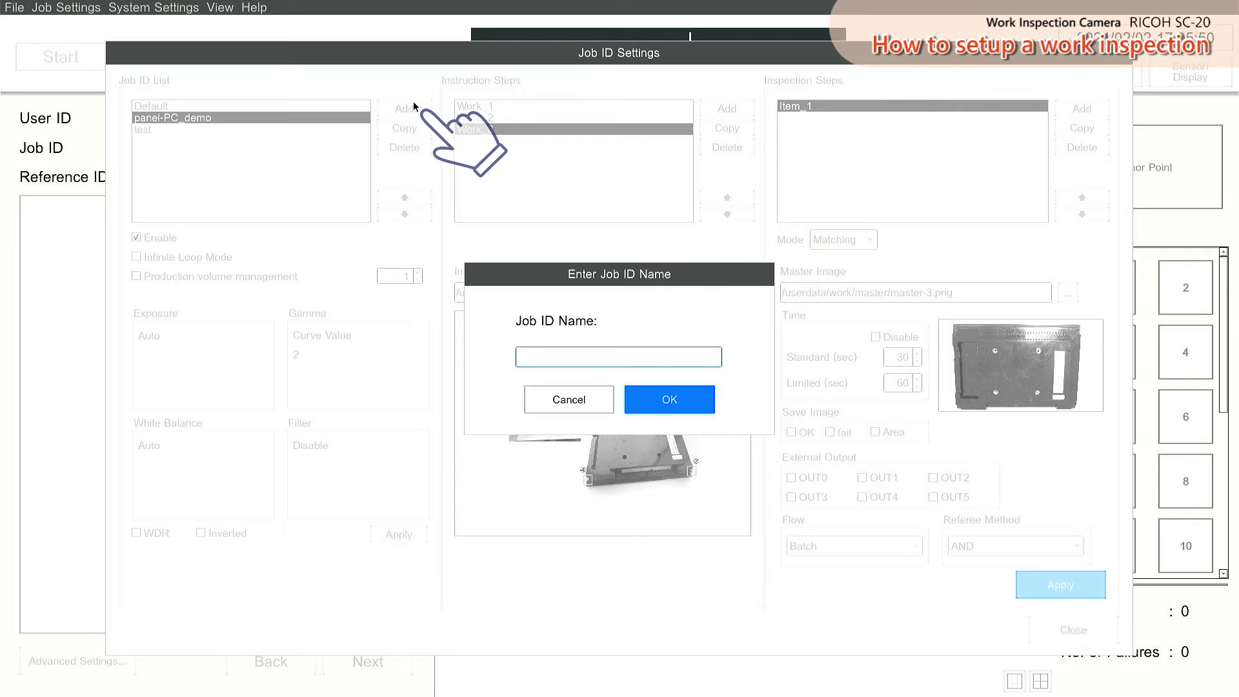
text(demo12)
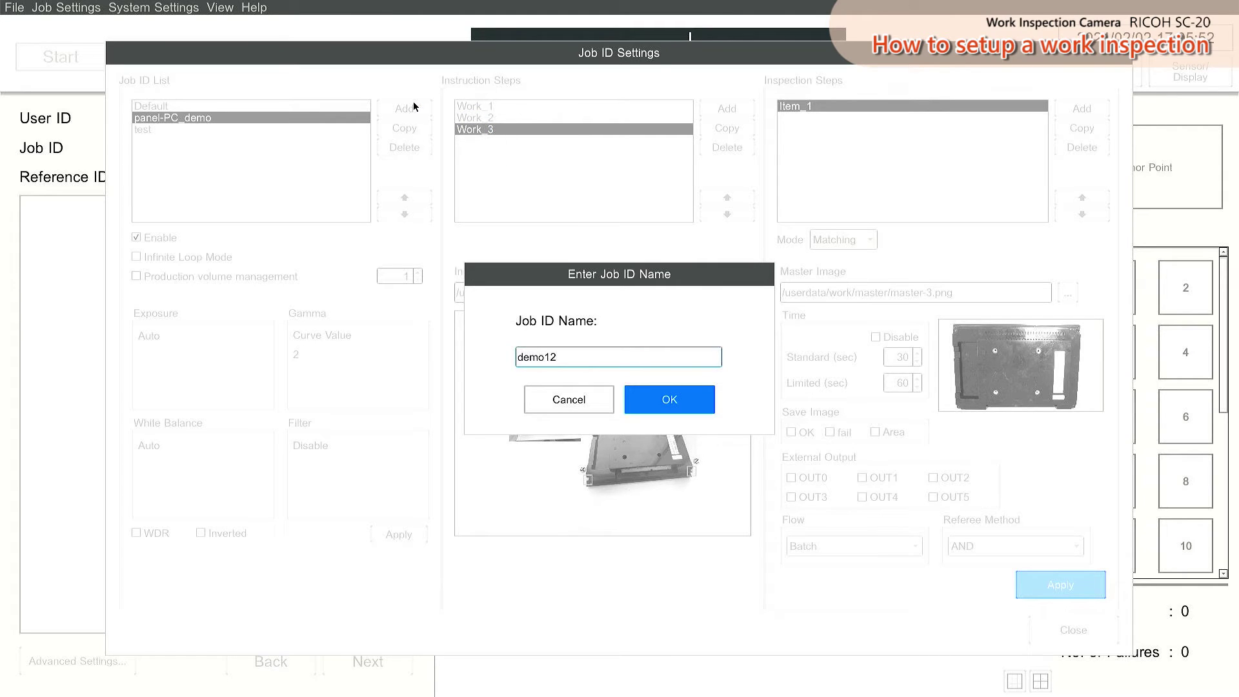
key(Return)
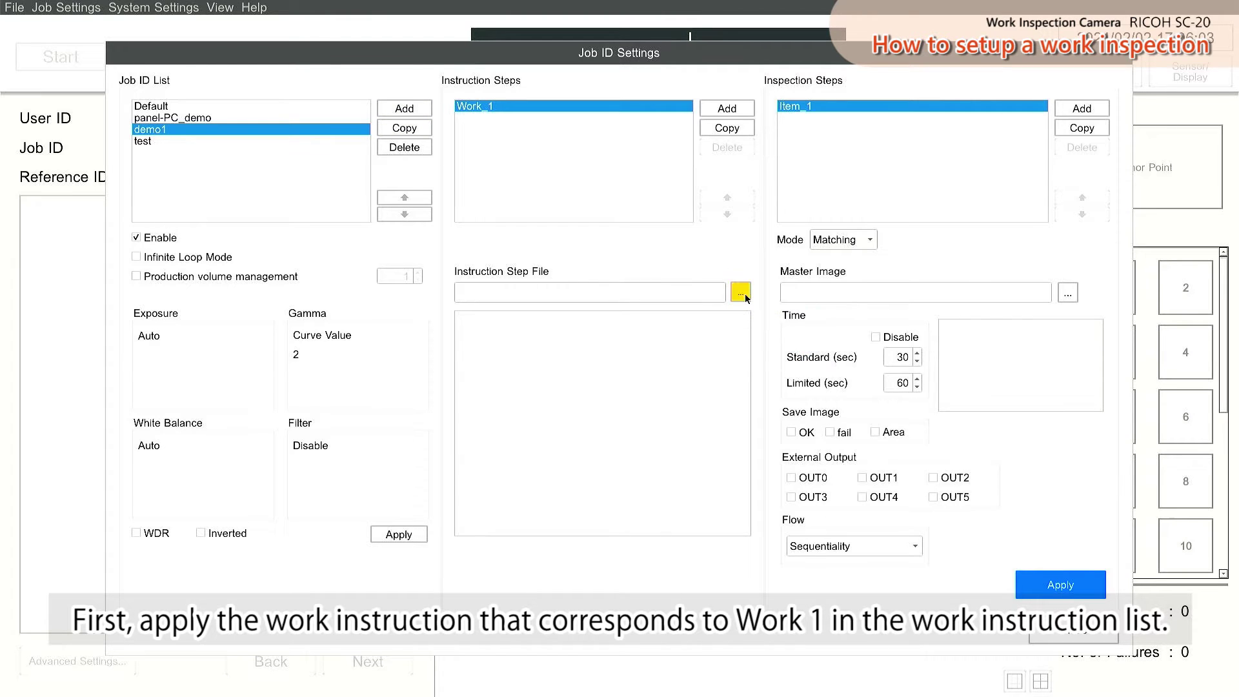
Step: Assign panekon1_en.png from the manual folder as the instruction step file for Work_1
click(745, 293)
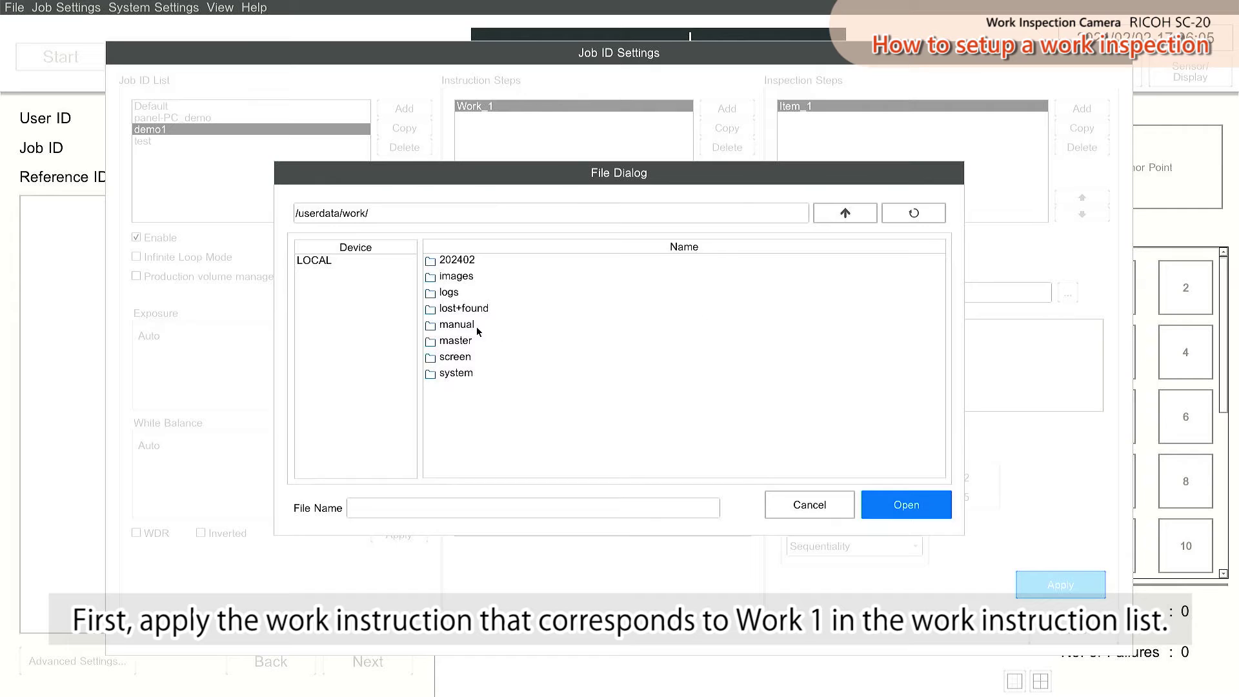
double_click(462, 328)
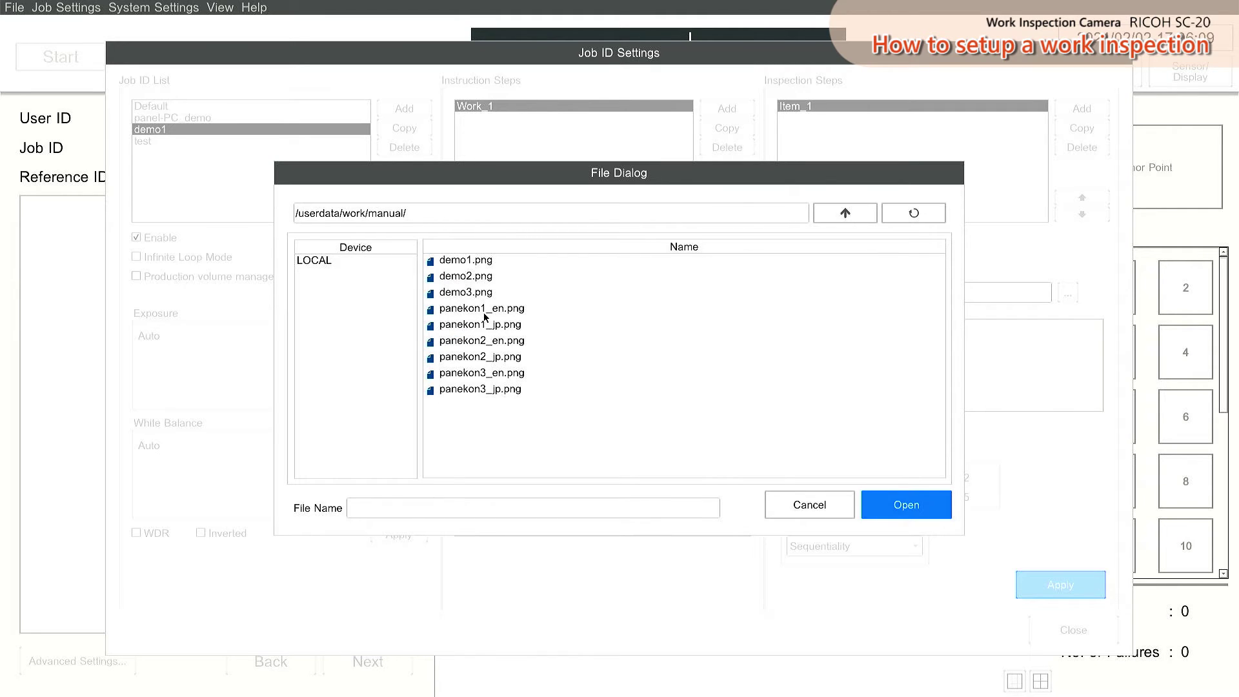
click(484, 310)
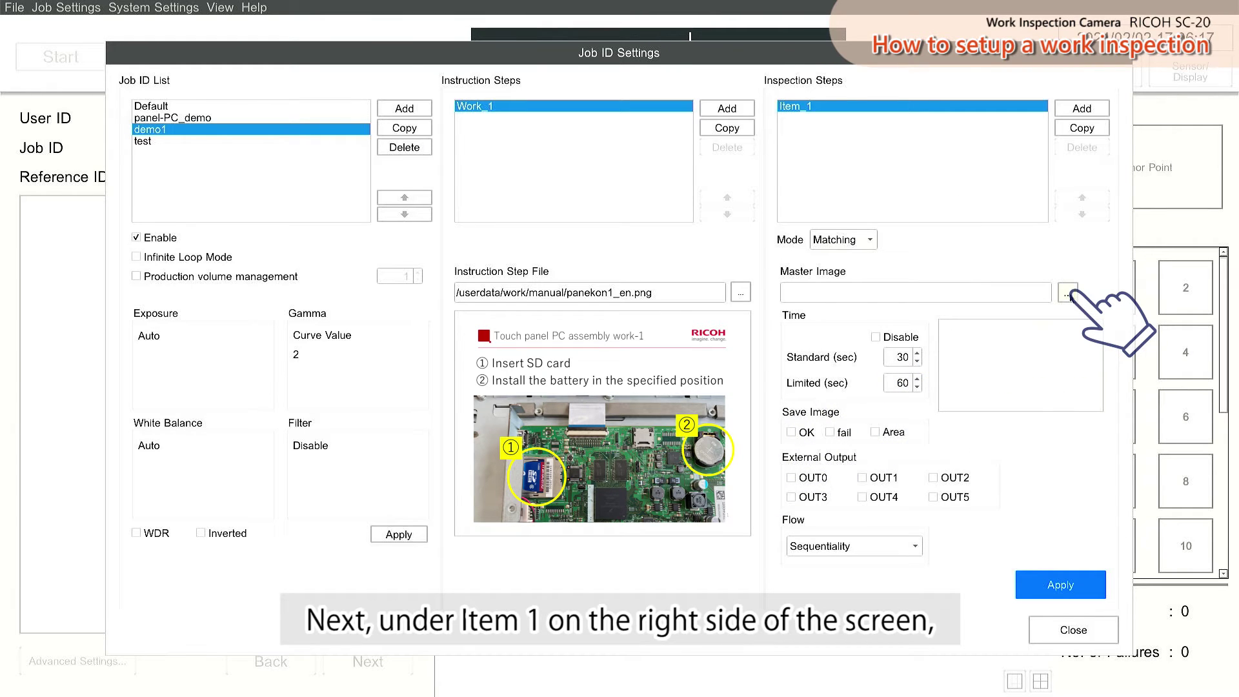
Step: Assign master5.png from the master folder as the master image for inspection step Item_1
click(1067, 293)
click(845, 213)
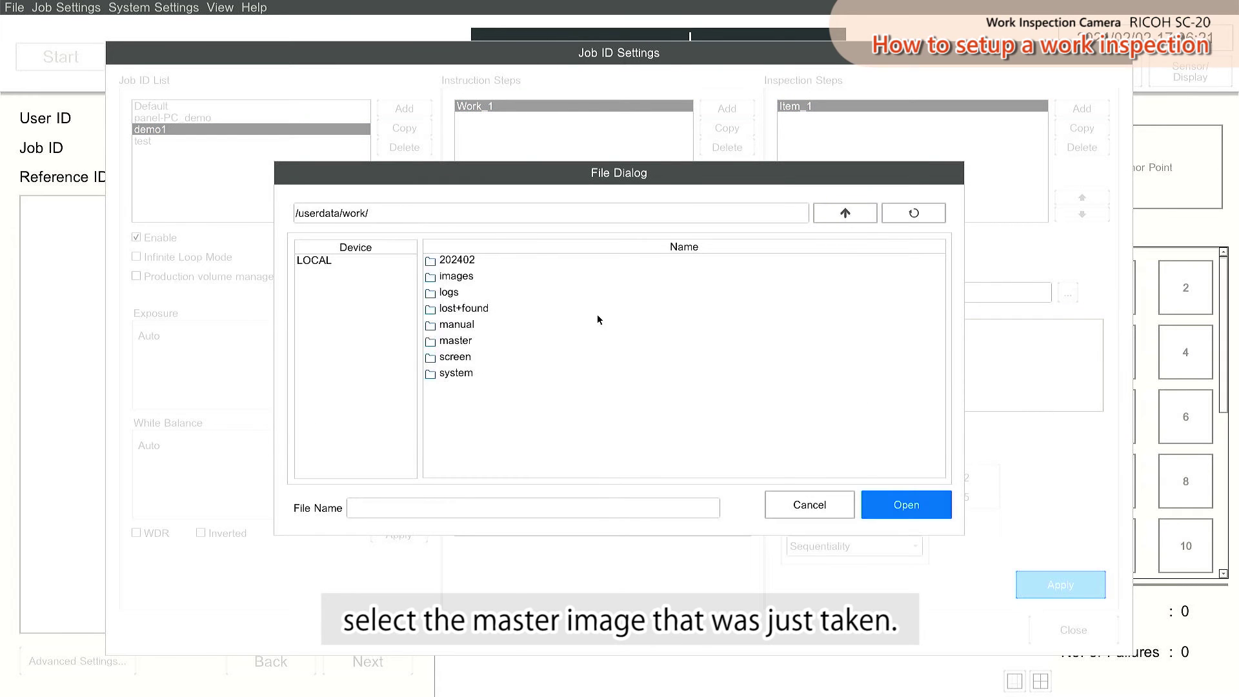
click(466, 342)
double_click(466, 342)
click(469, 327)
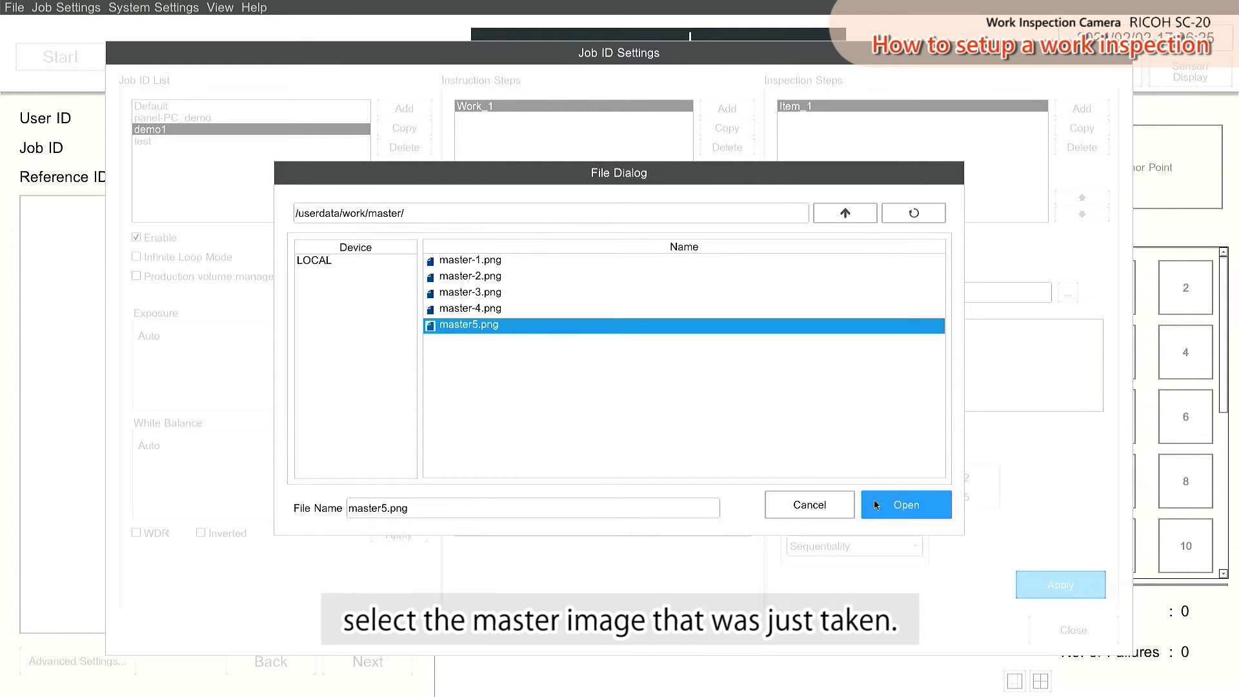
click(903, 504)
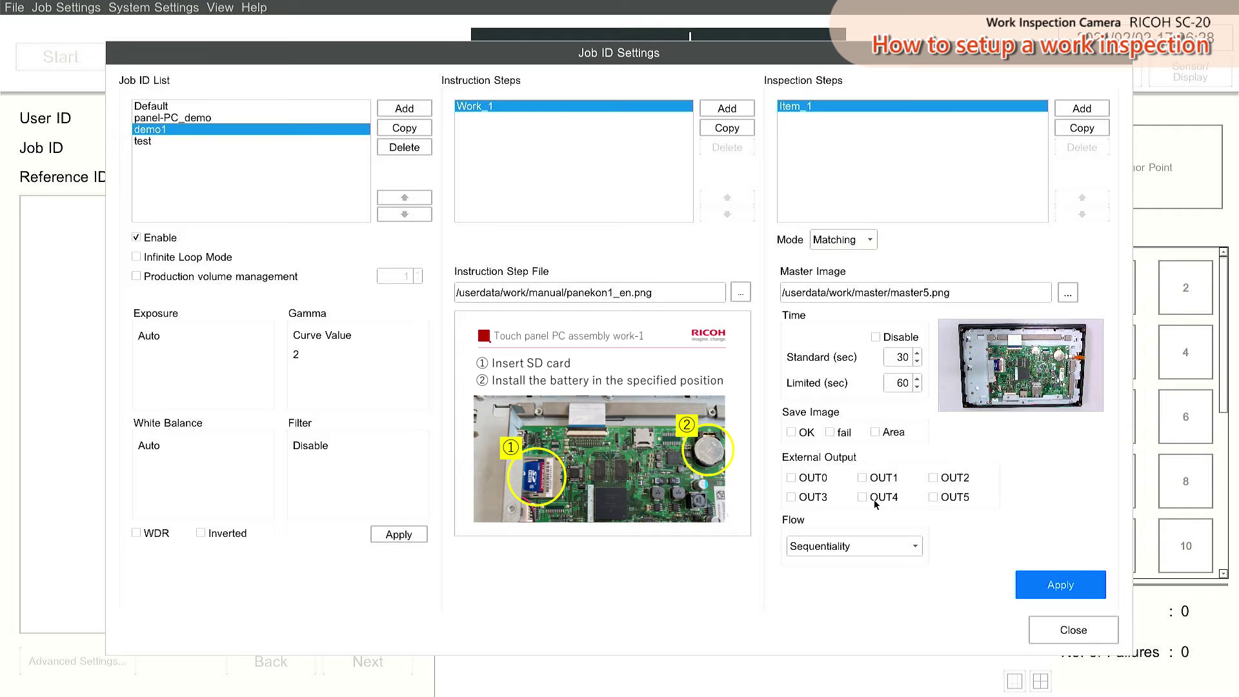
Step: Draw rectangular checkpoints on the master image, about 136x296 around the SD card and about 308x348 around the button battery
click(945, 404)
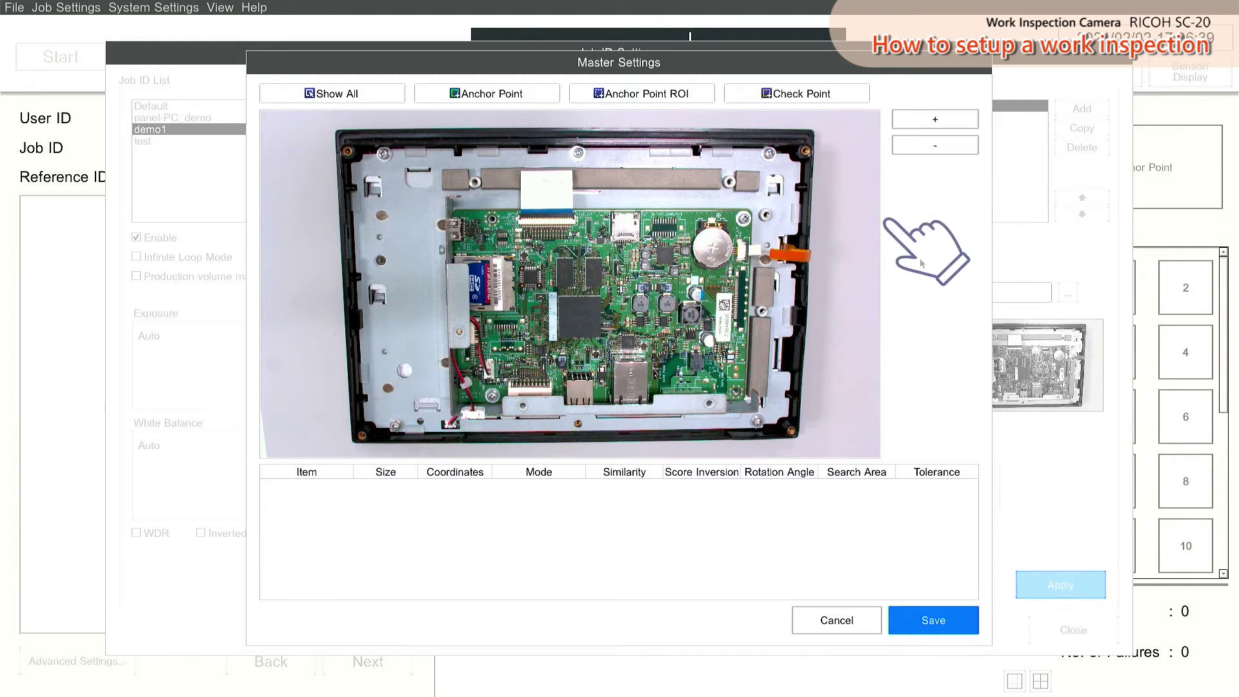
click(811, 95)
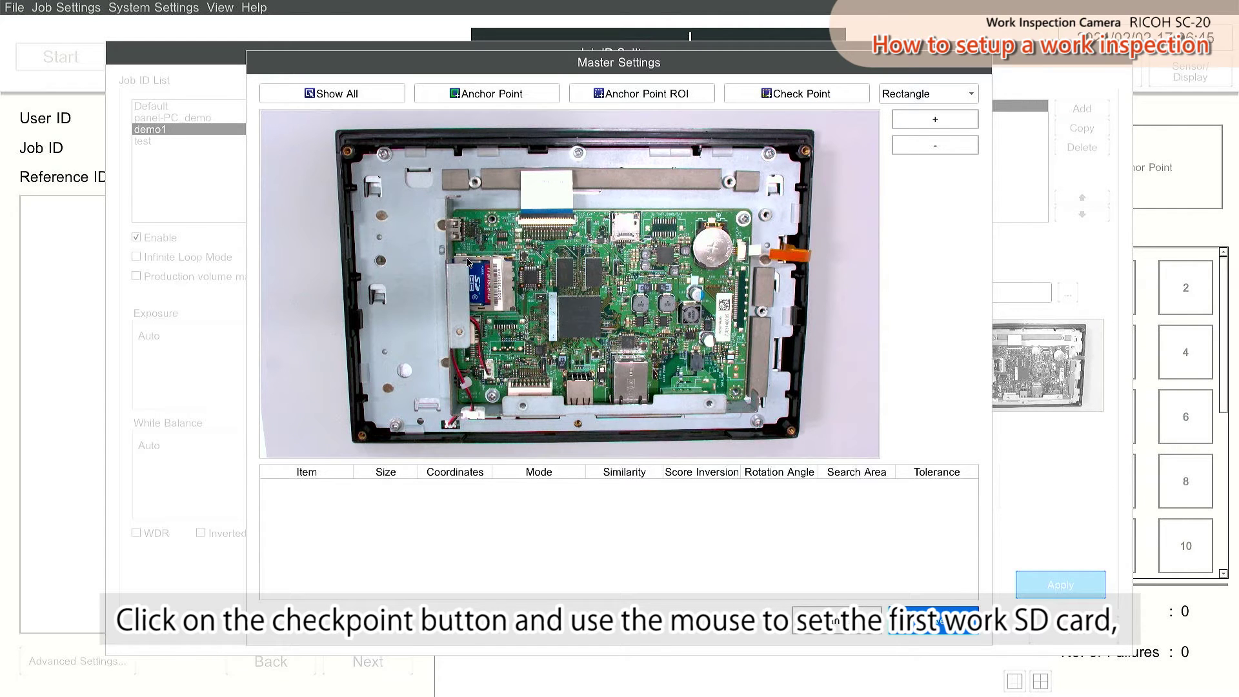
drag(469, 261, 491, 306)
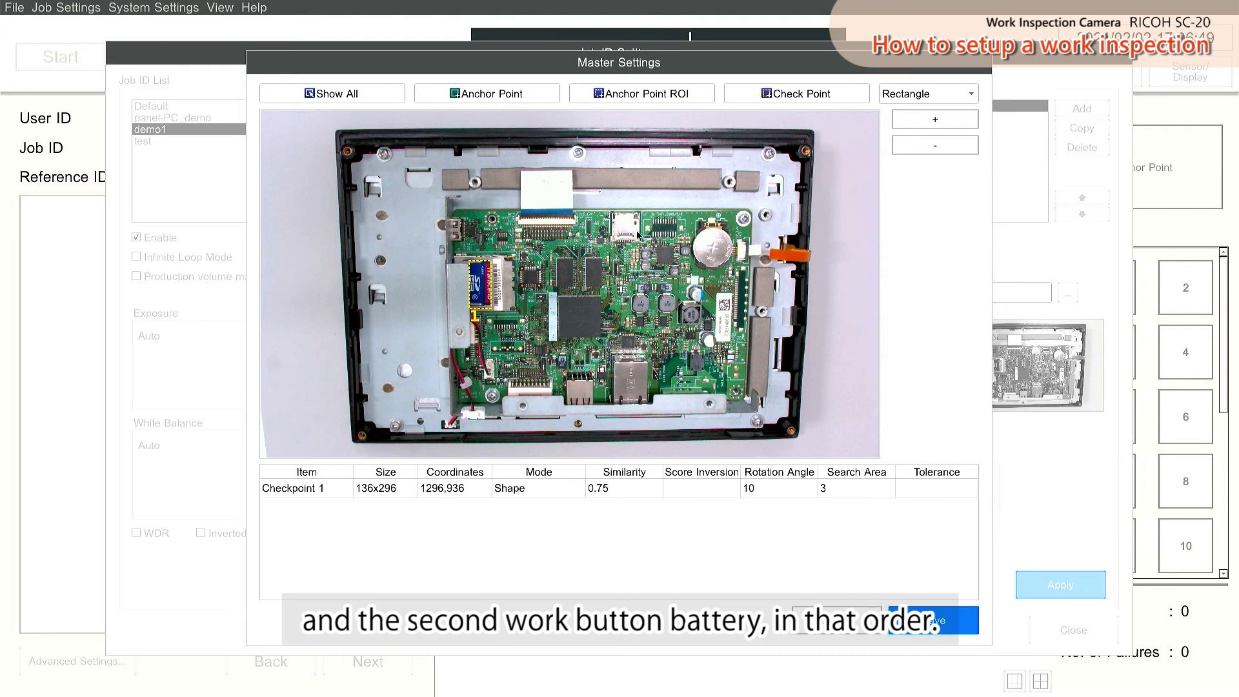
drag(686, 218, 736, 275)
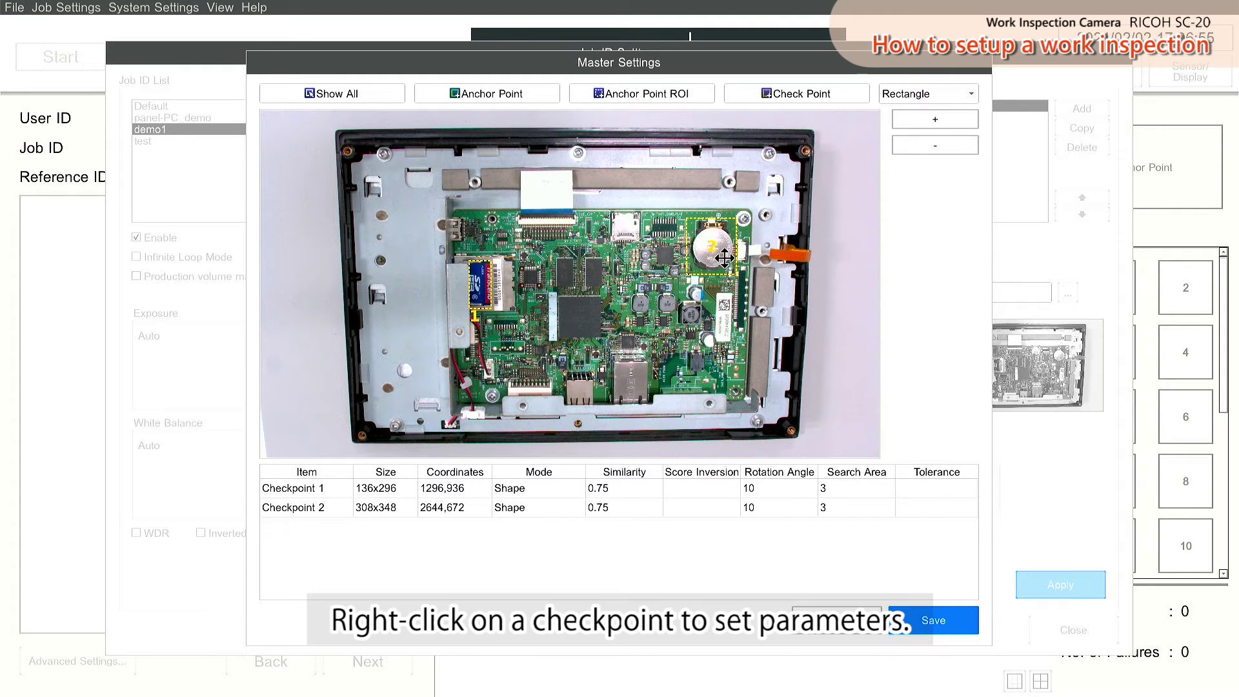
Step: Set the button battery checkpoint's check method to Shape and accept its parameters
right_click(725, 258)
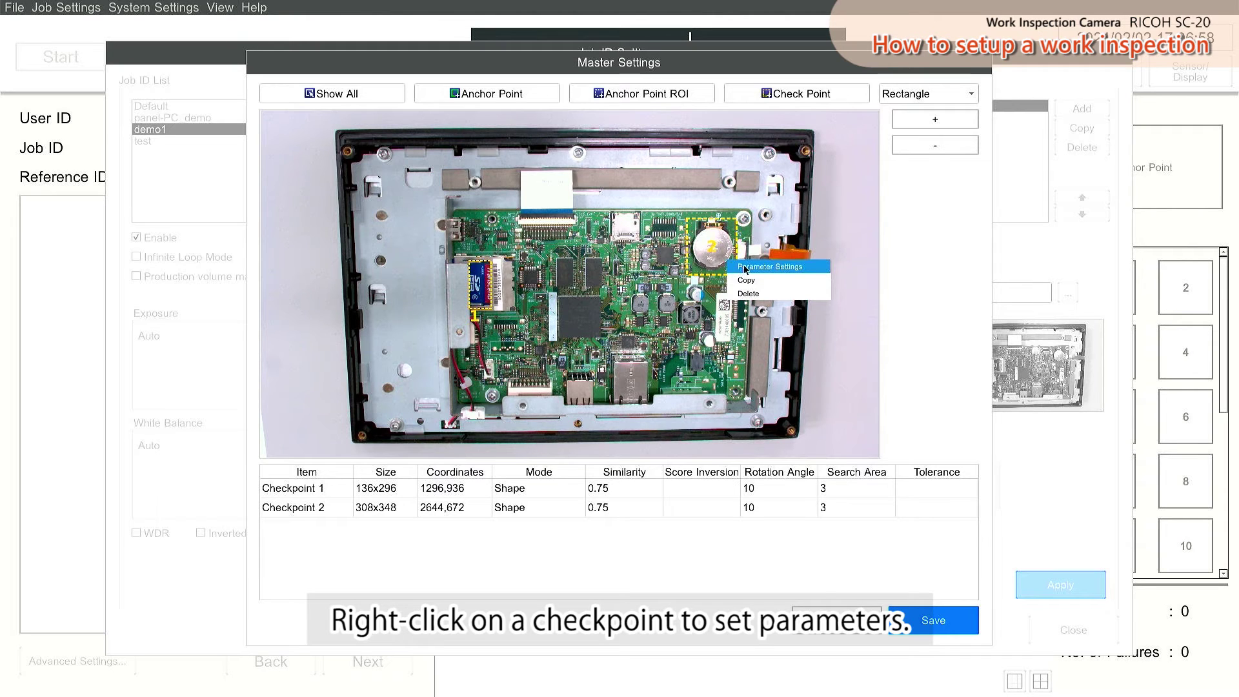
click(744, 267)
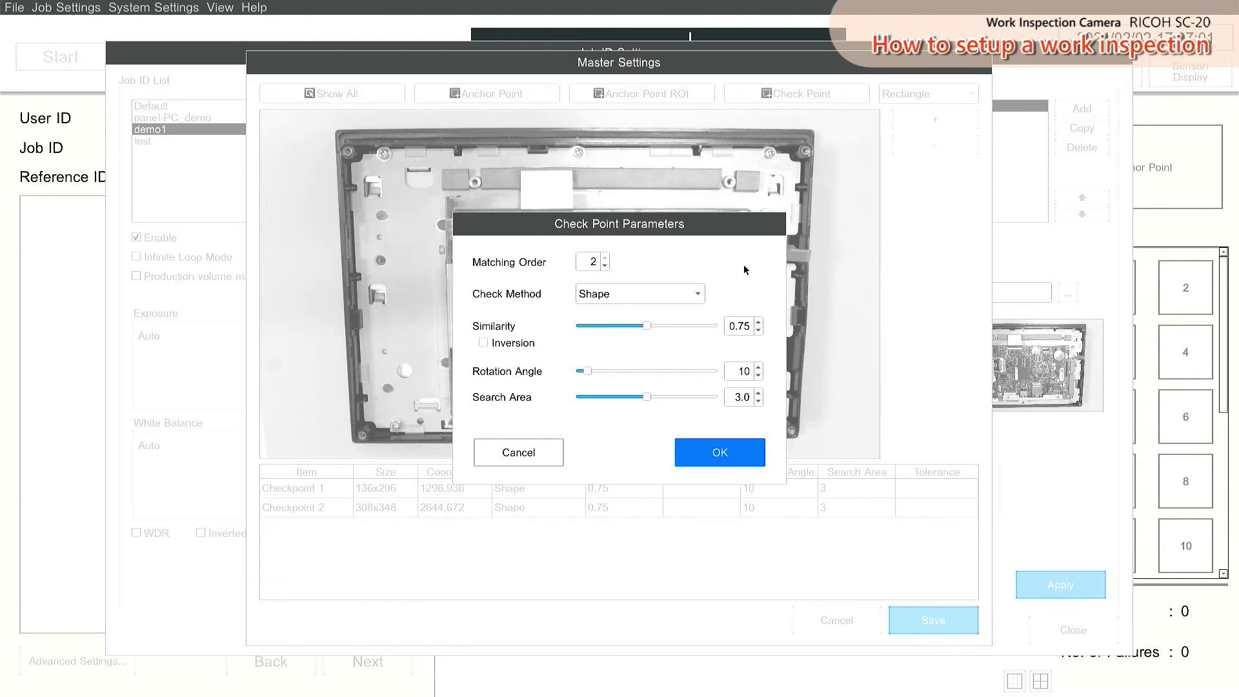
click(702, 297)
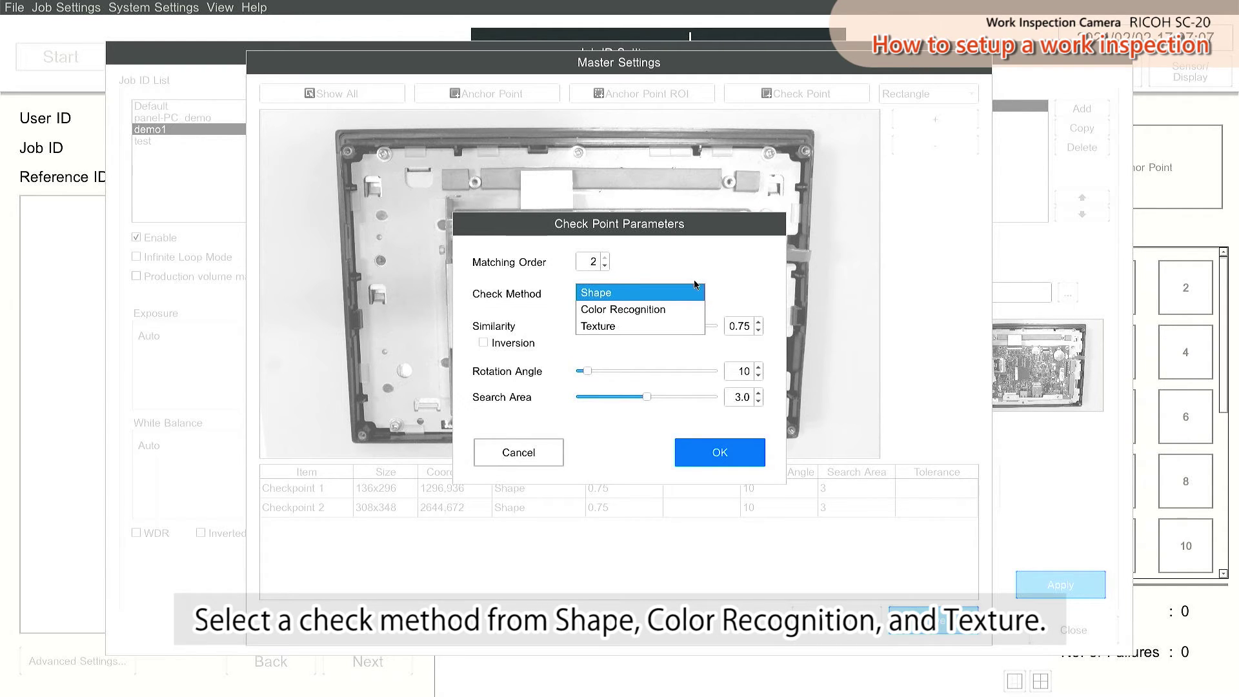
click(695, 284)
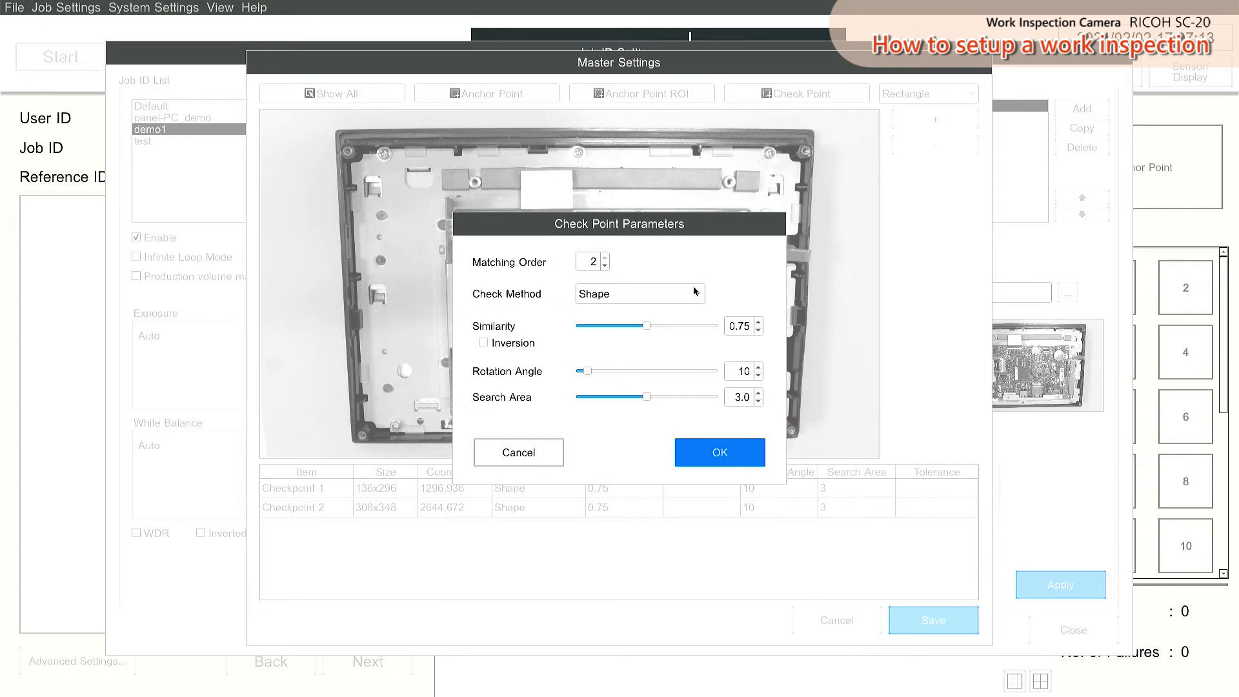
click(722, 454)
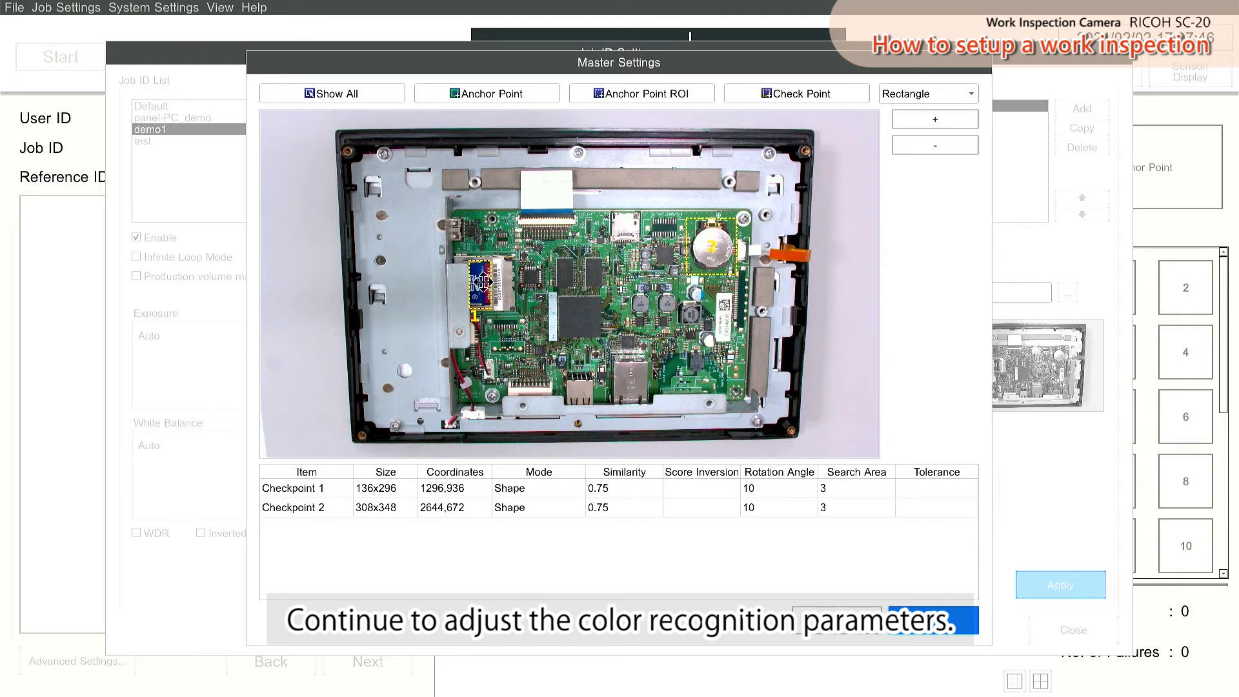
Step: Set the SD card checkpoint's check method to Color Recognition and sample the card's blue area as the target color
right_click(478, 282)
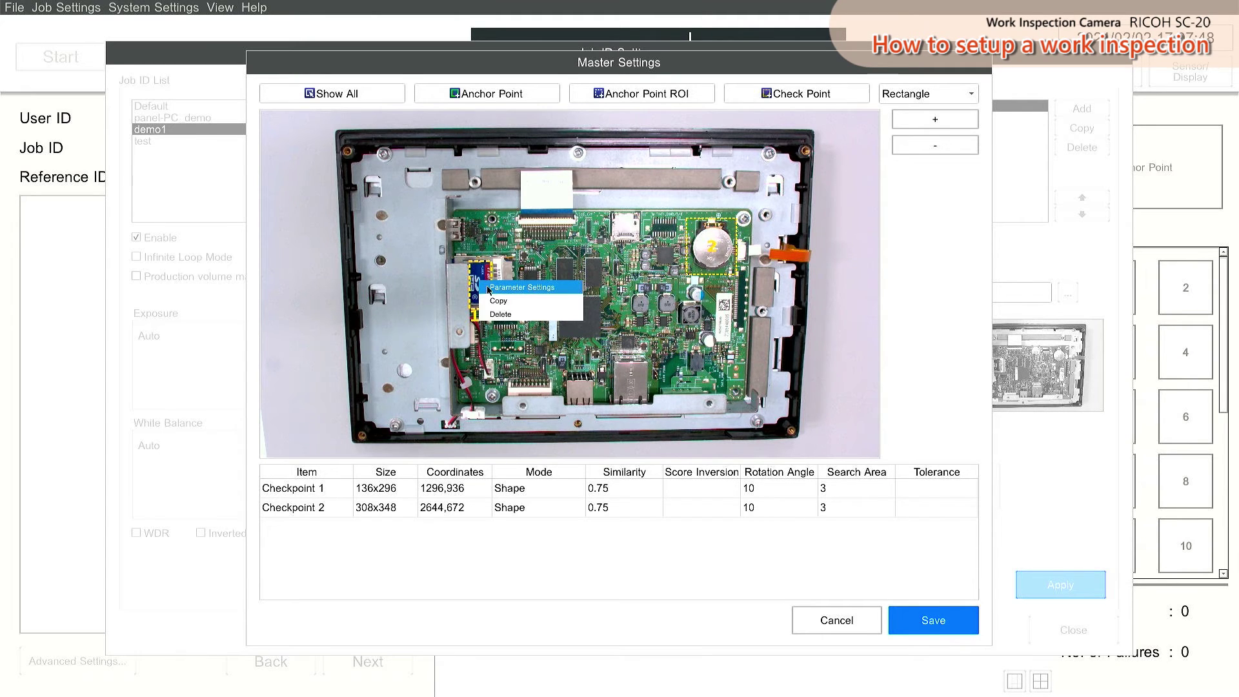
click(488, 290)
click(587, 294)
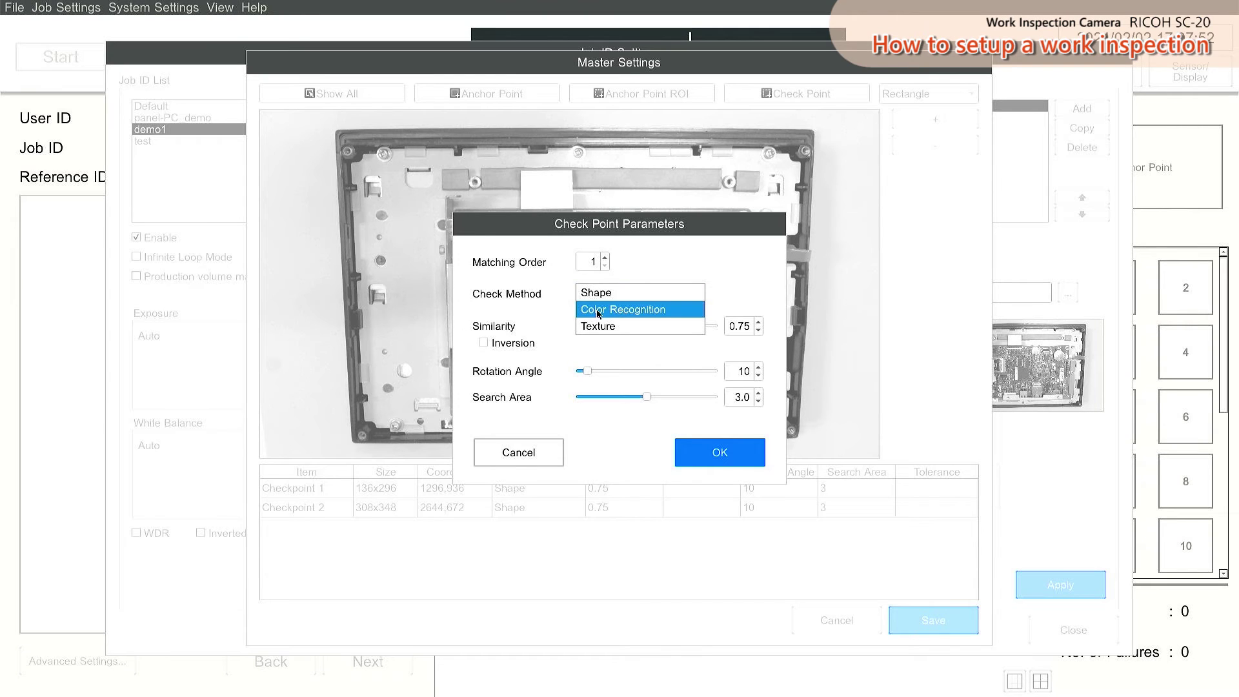
click(598, 310)
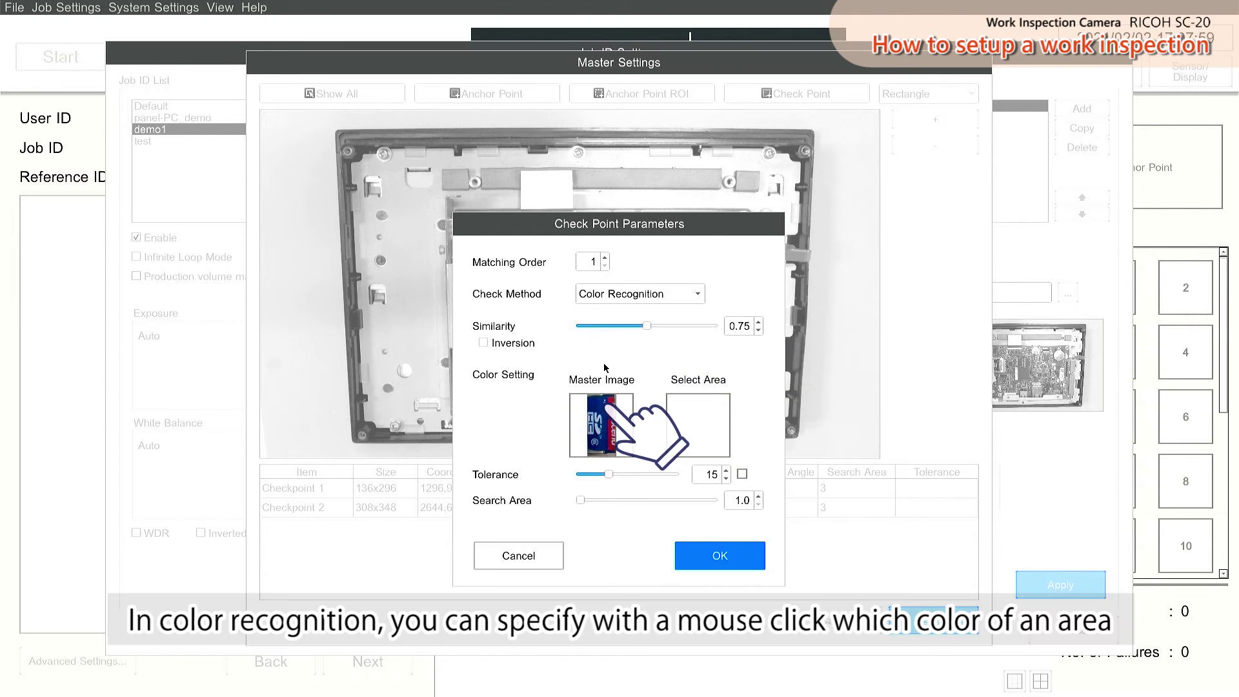
click(598, 407)
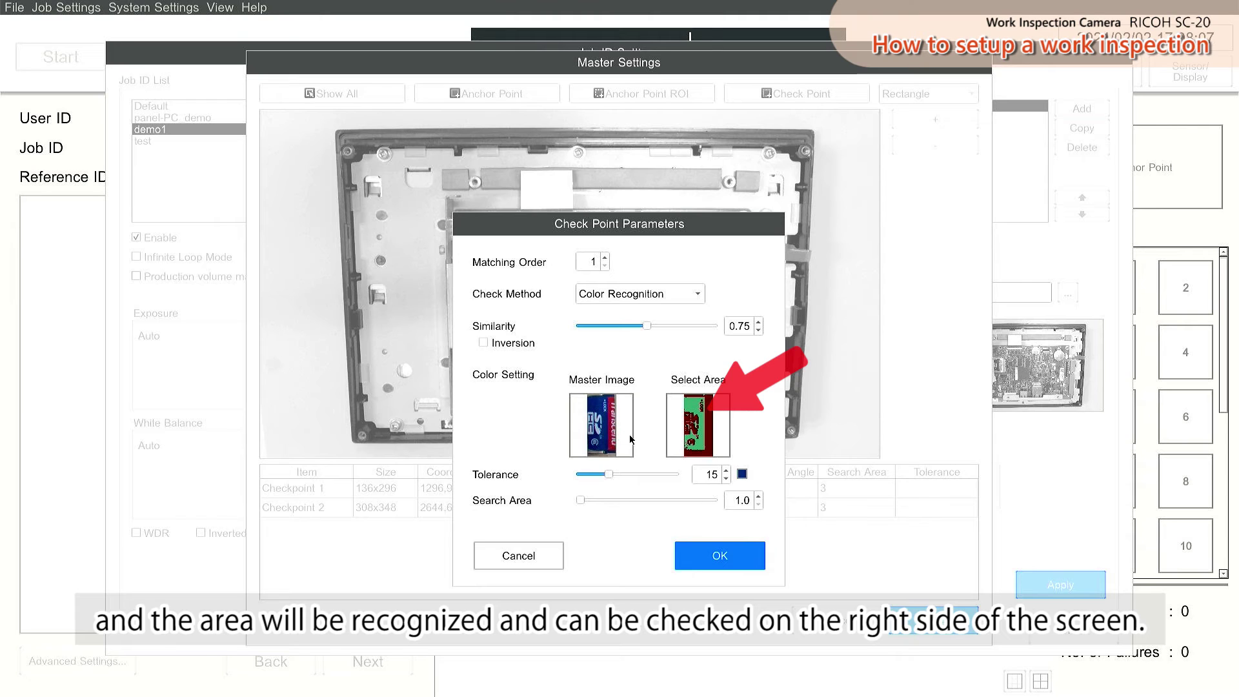
Step: Set the SD card checkpoint's color tolerance to 13 and accept its parameters
click(727, 471)
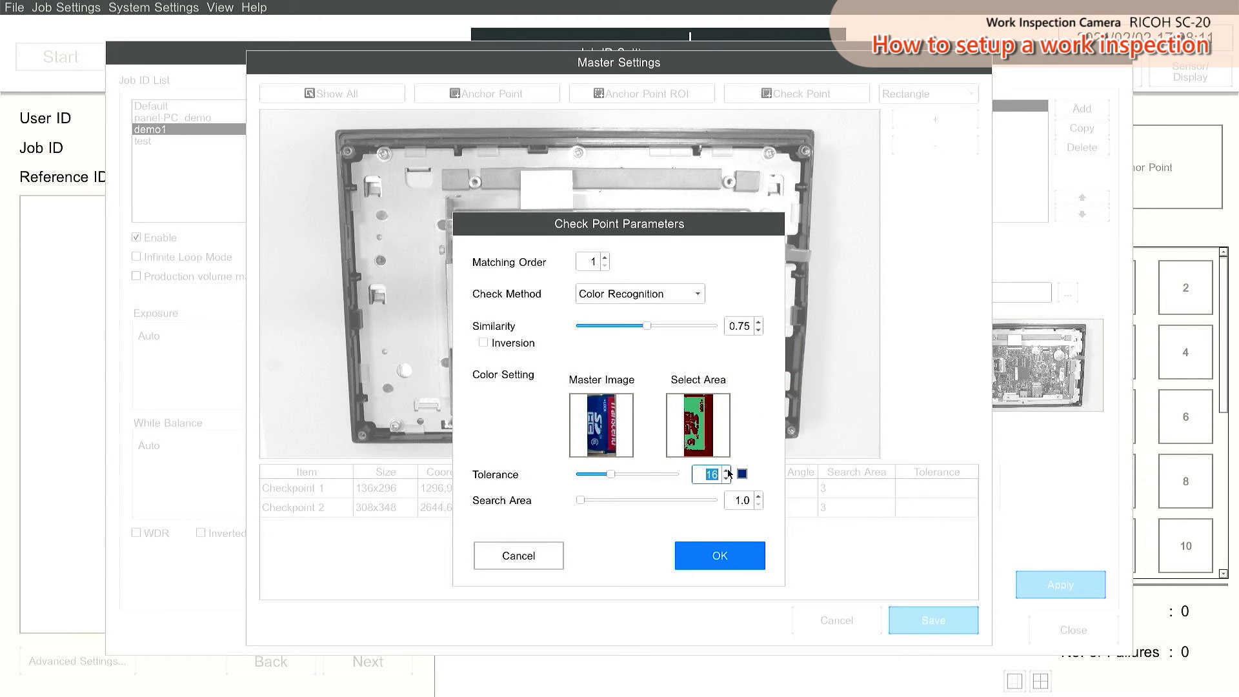
click(727, 471)
click(727, 471)
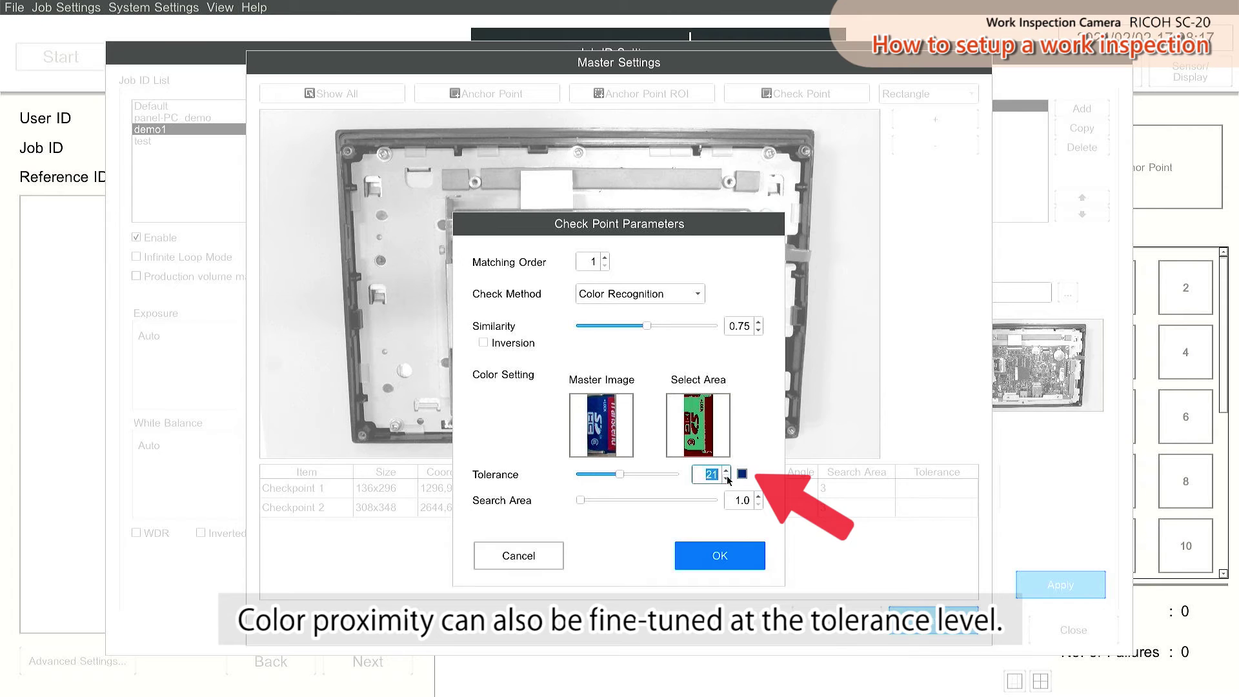
click(727, 478)
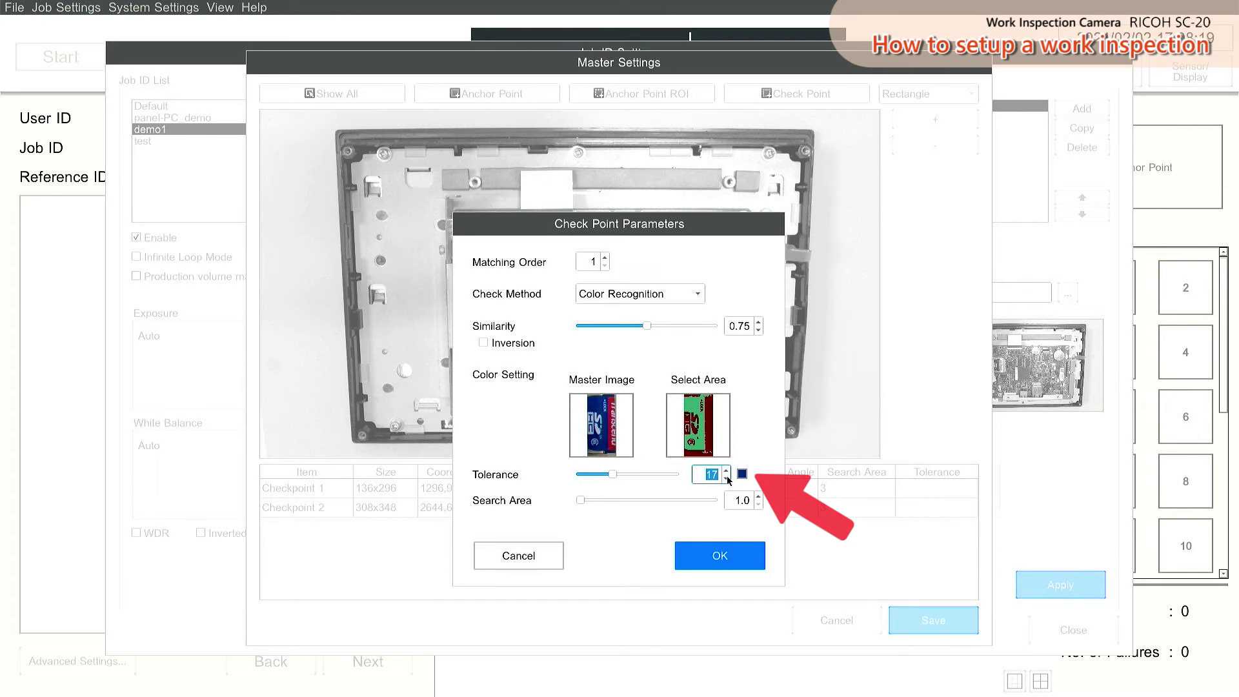
click(725, 479)
click(726, 479)
click(726, 478)
click(726, 479)
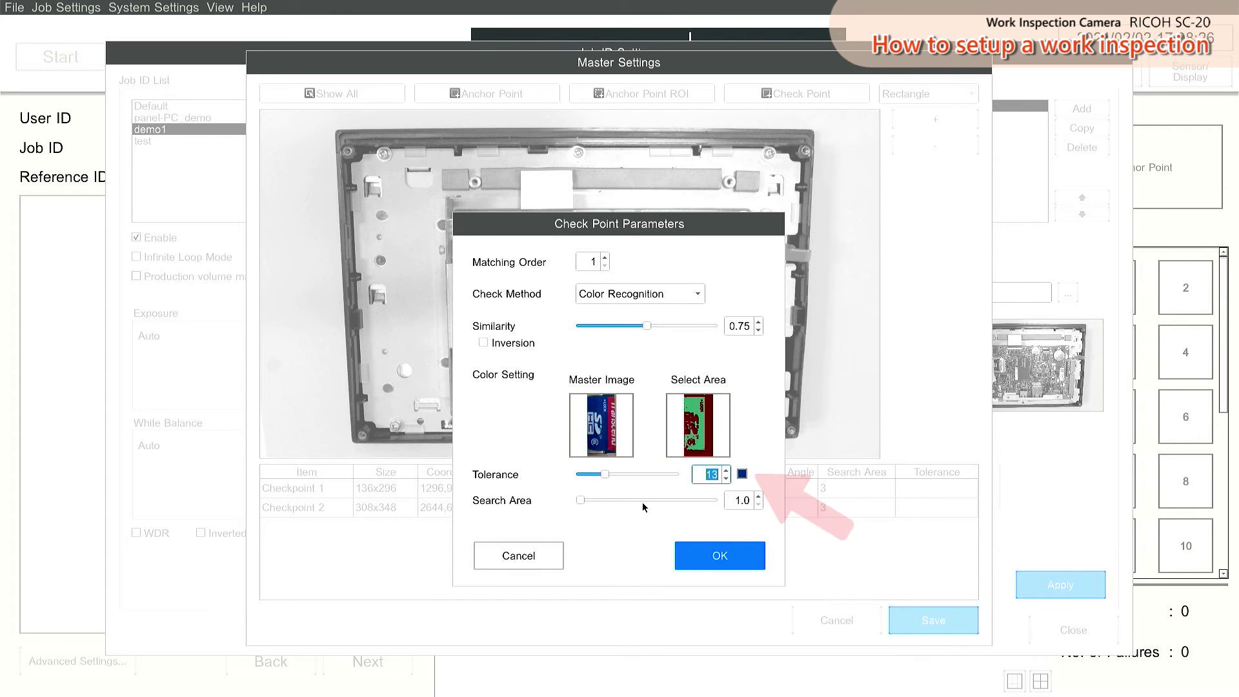
click(718, 555)
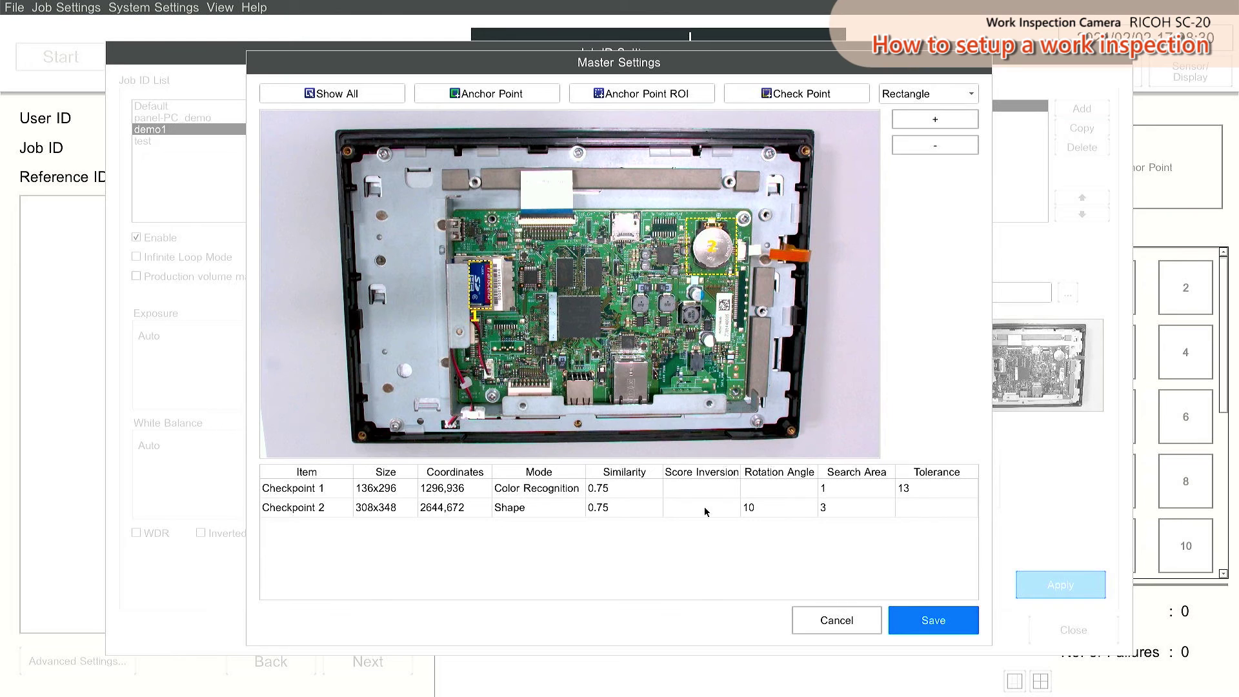
Step: Draw an anchor point about 300x432 around the metal connector at the circuit board's lower edge
click(522, 92)
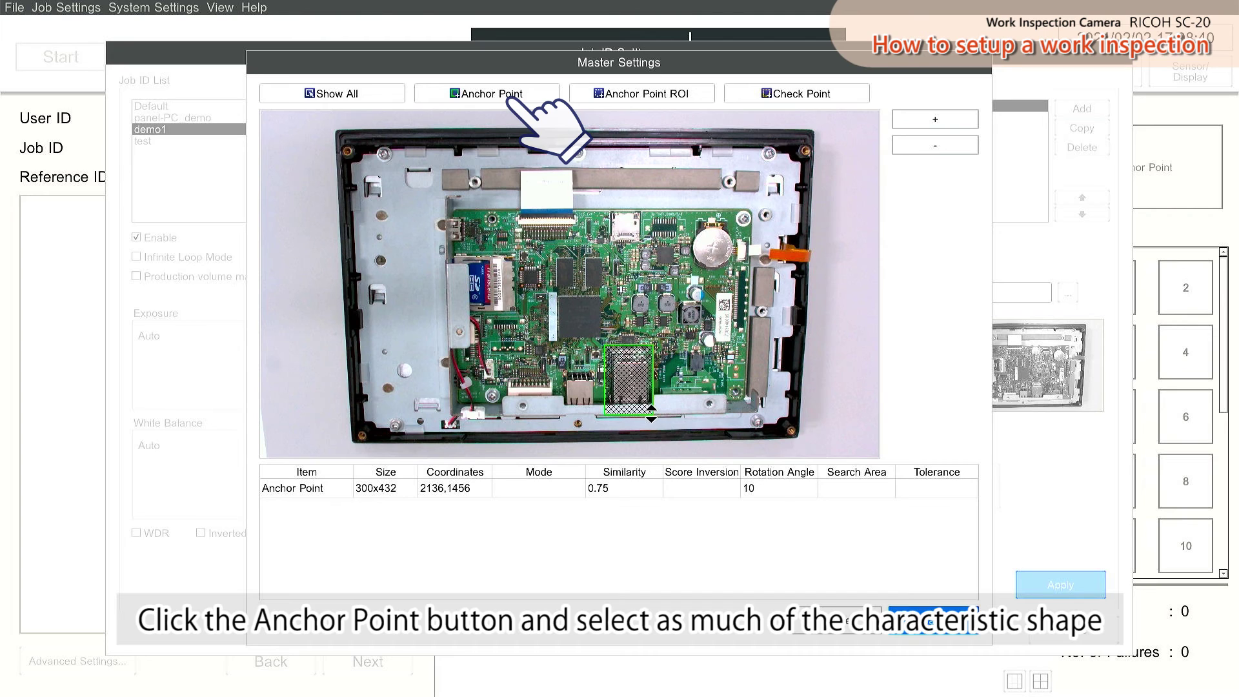
click(523, 95)
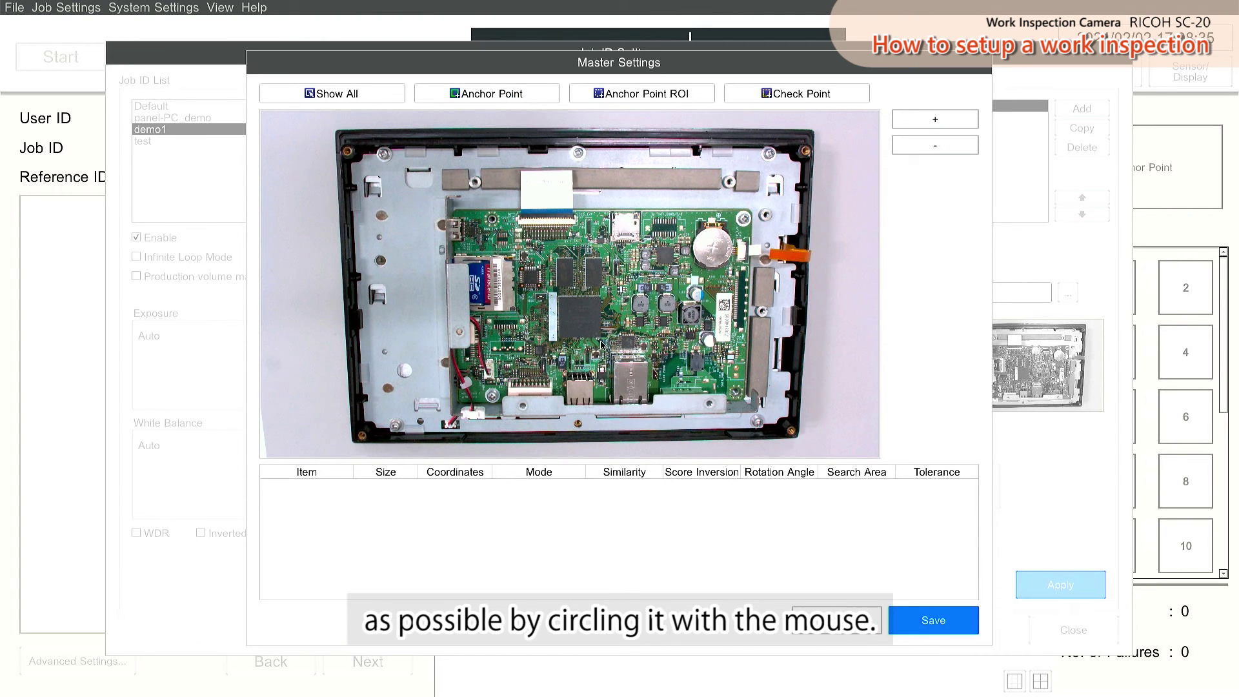
drag(604, 344, 650, 412)
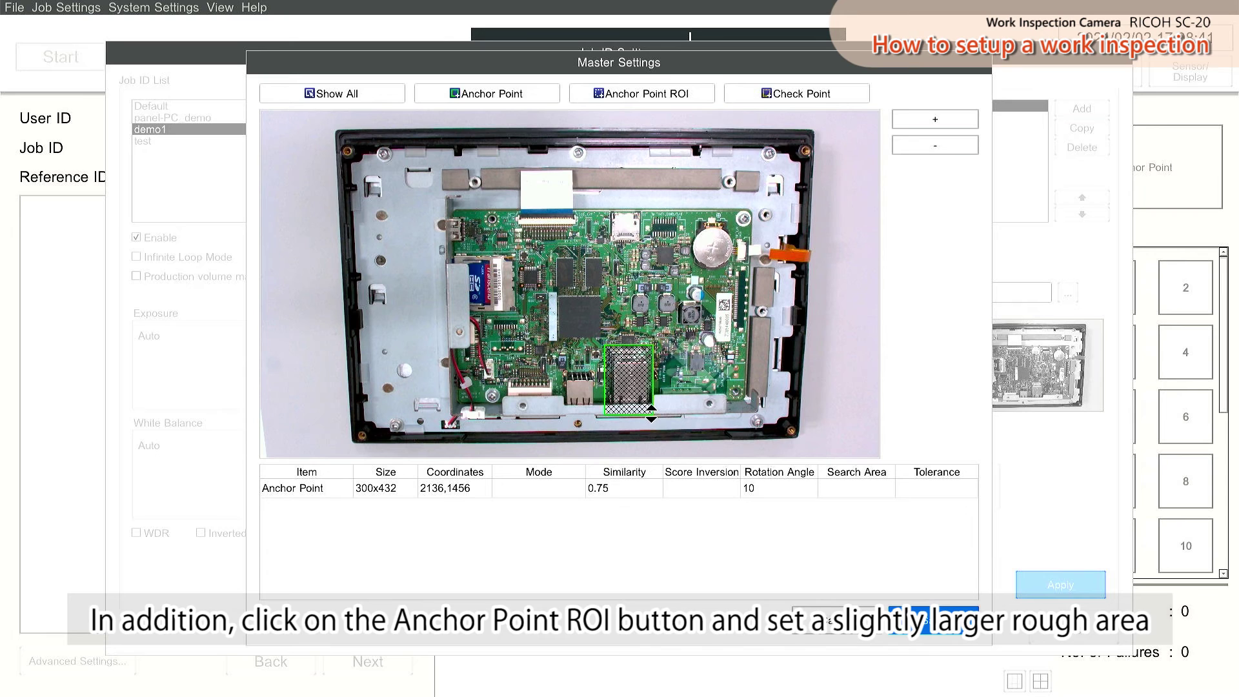
Step: Draw an anchor point ROI about 620x872 around the anchor point, and save the master settings with all regions shown
click(609, 95)
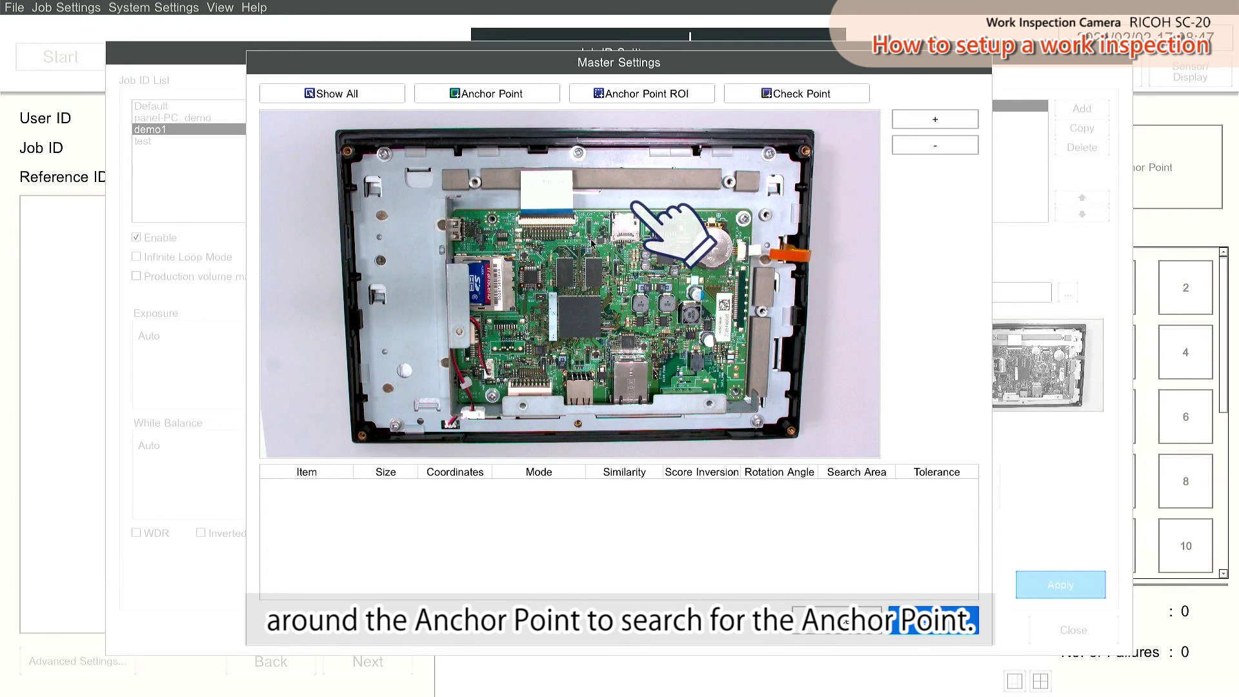
drag(582, 307, 682, 446)
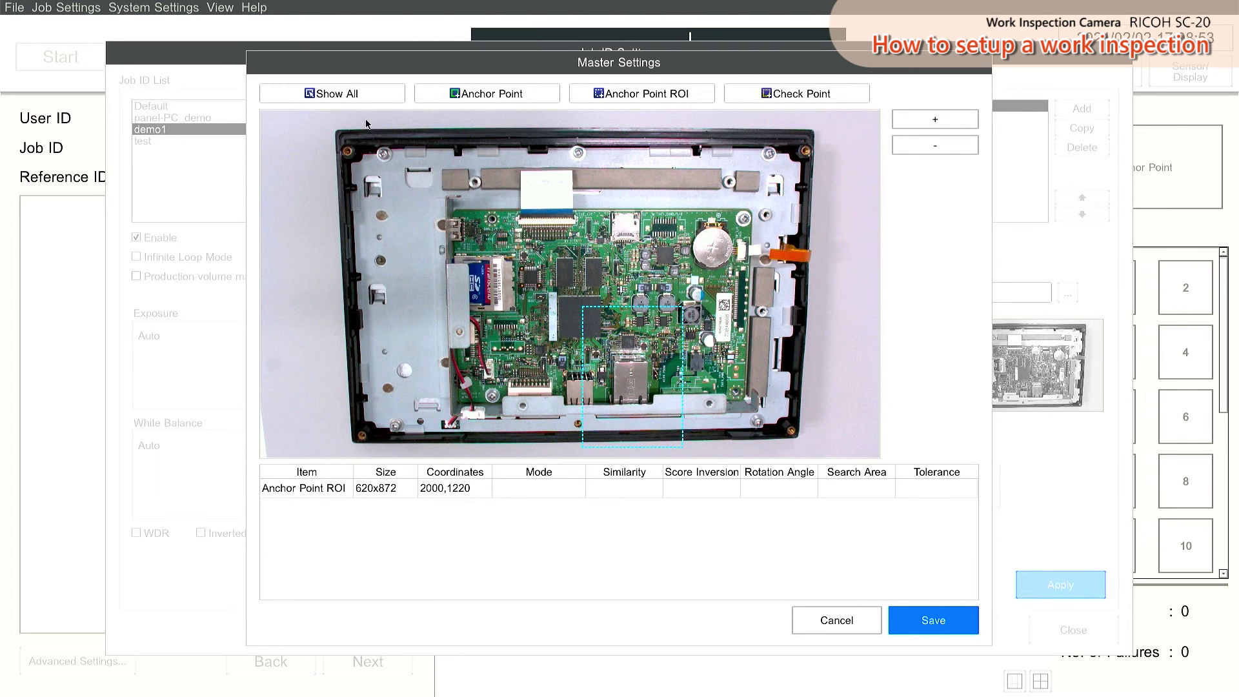
click(342, 95)
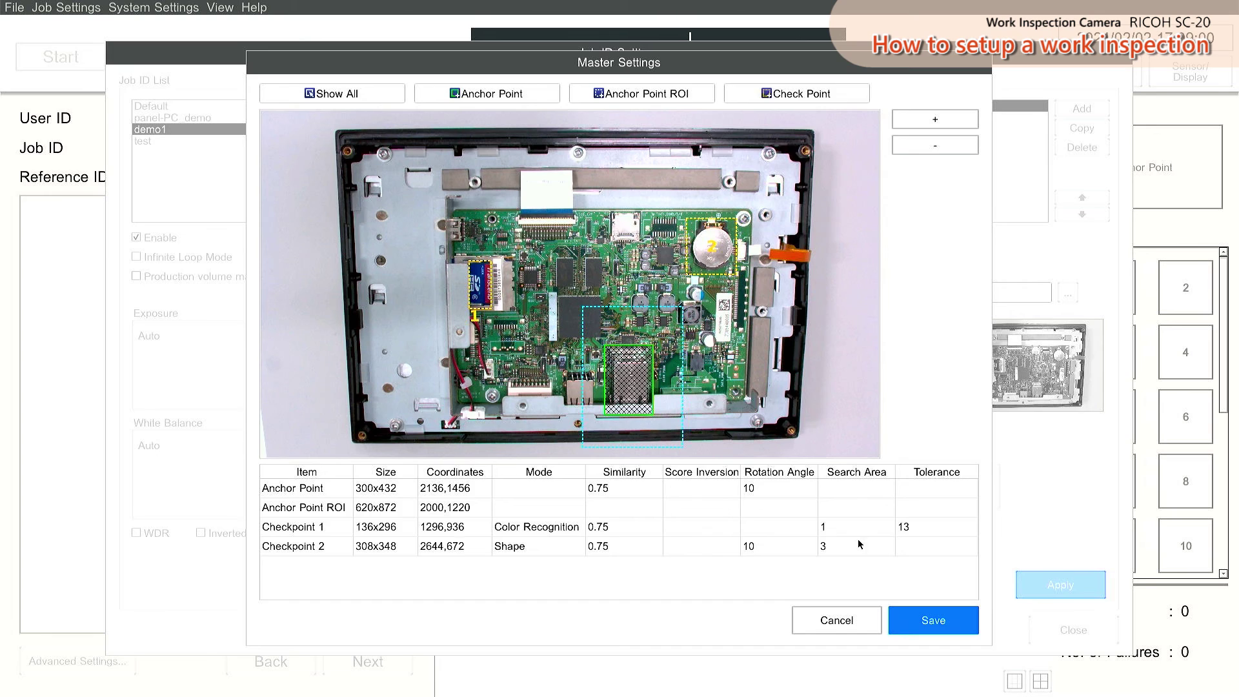
click(907, 621)
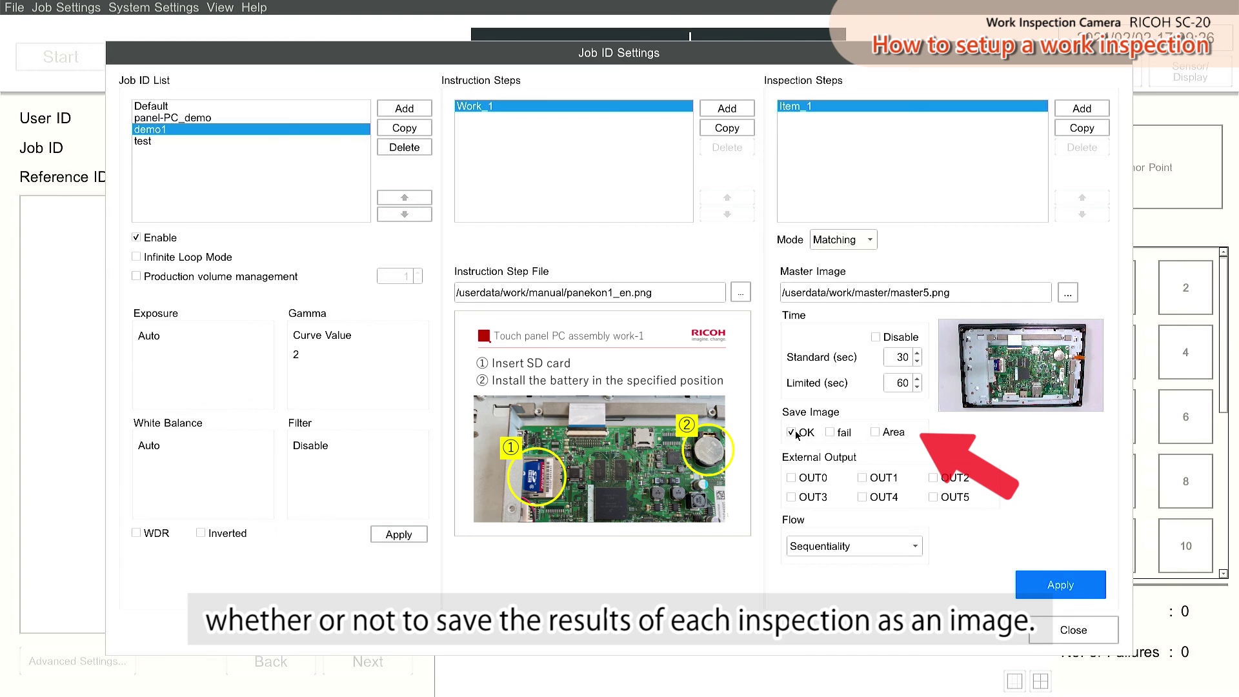
Step: Enable image saving for both OK and fail results of inspection step Item_1
click(831, 433)
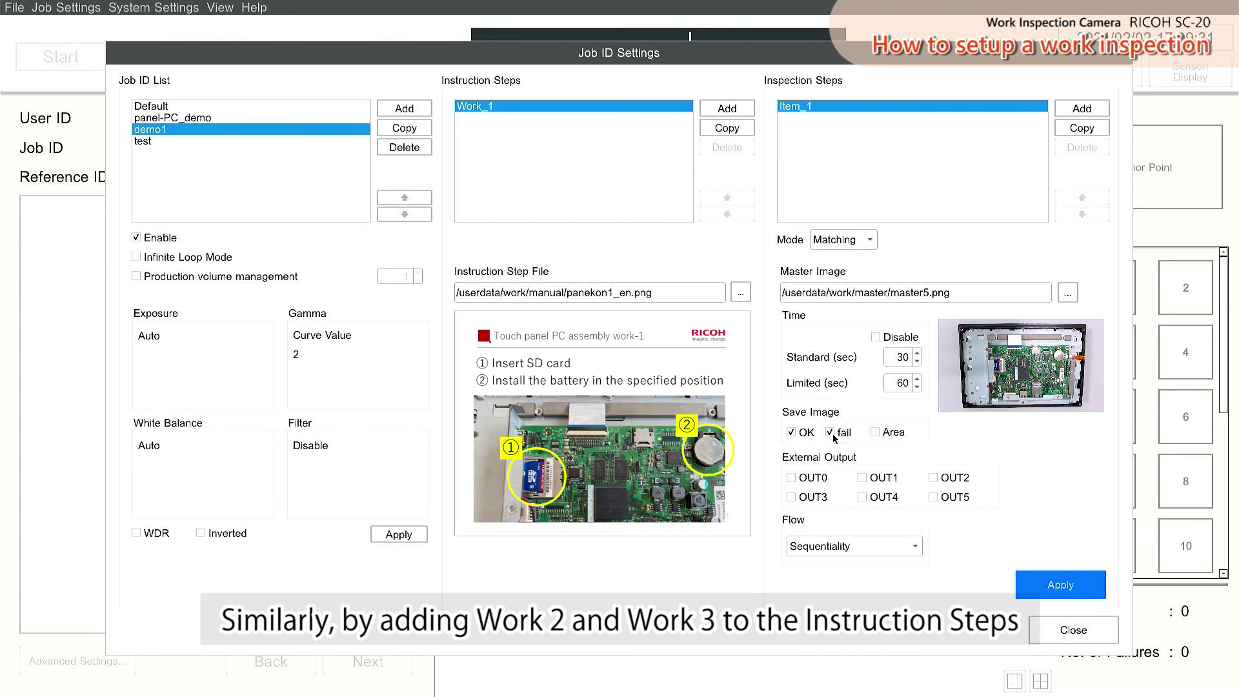